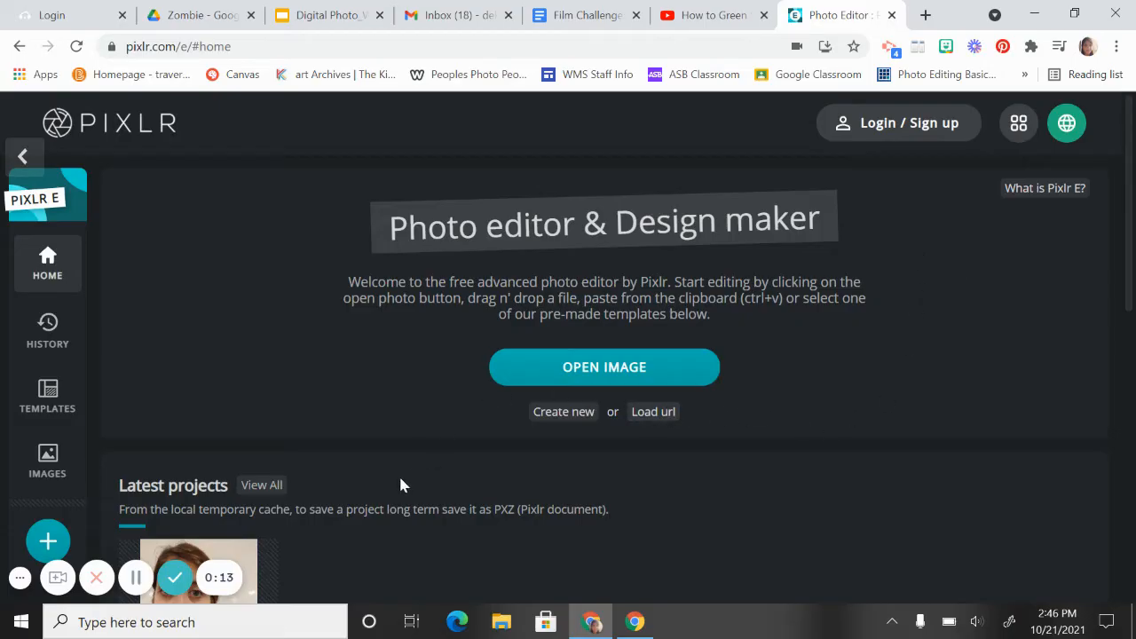
Step: Open the portrait photo from the latest projects and add the image skull_front (4).fw.png as a layer
scroll(398, 474, "down", 2)
left_click(226, 451)
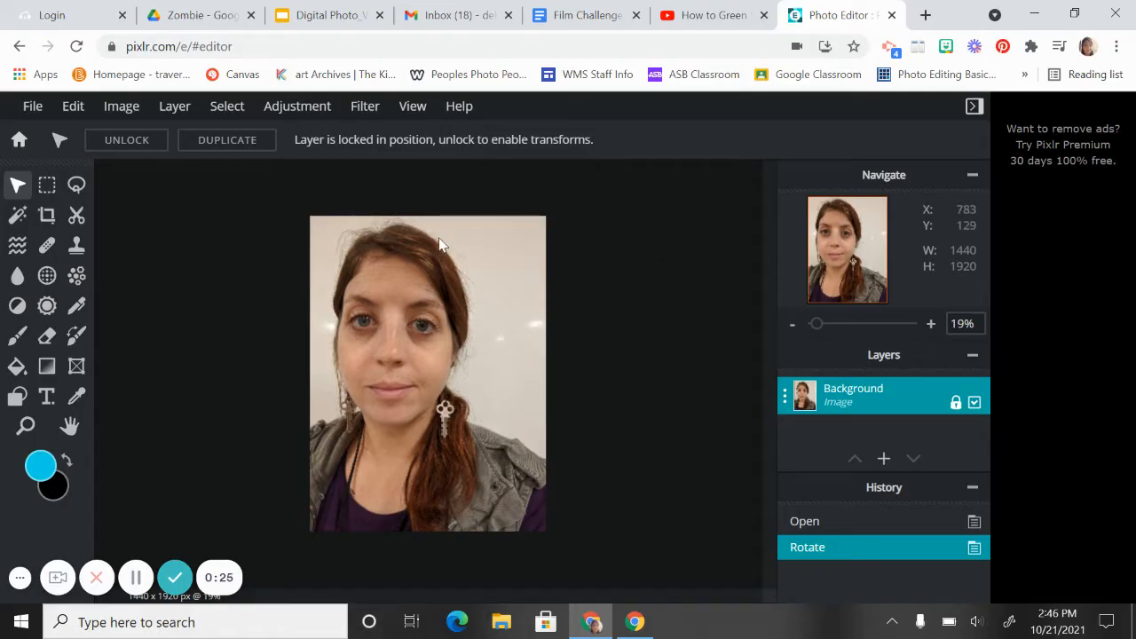
left_click(169, 115)
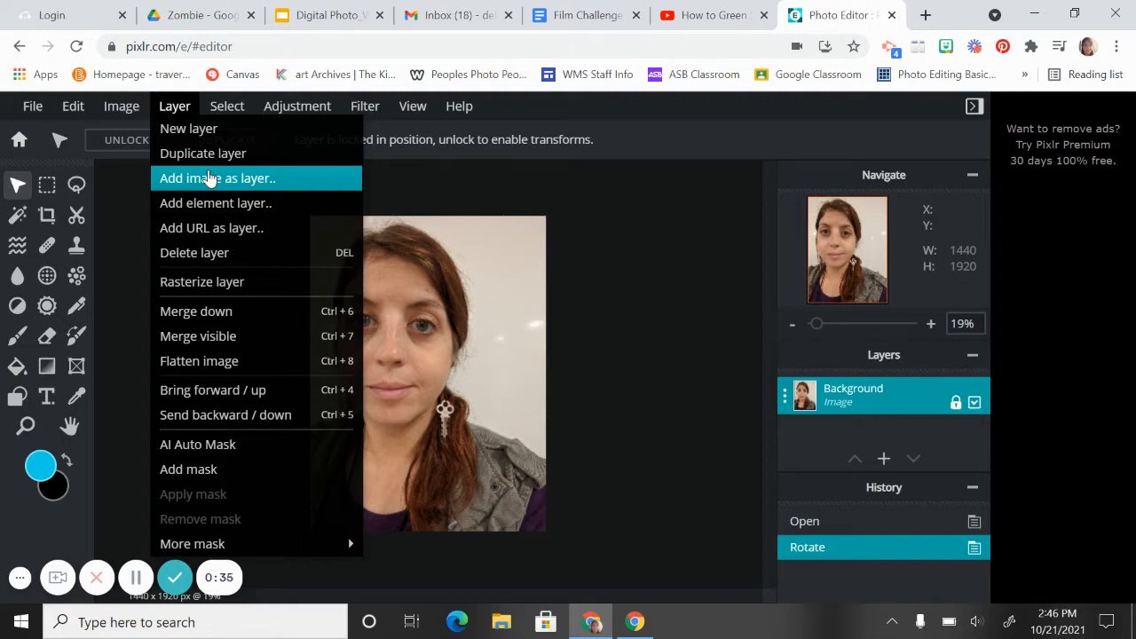
left_click(209, 178)
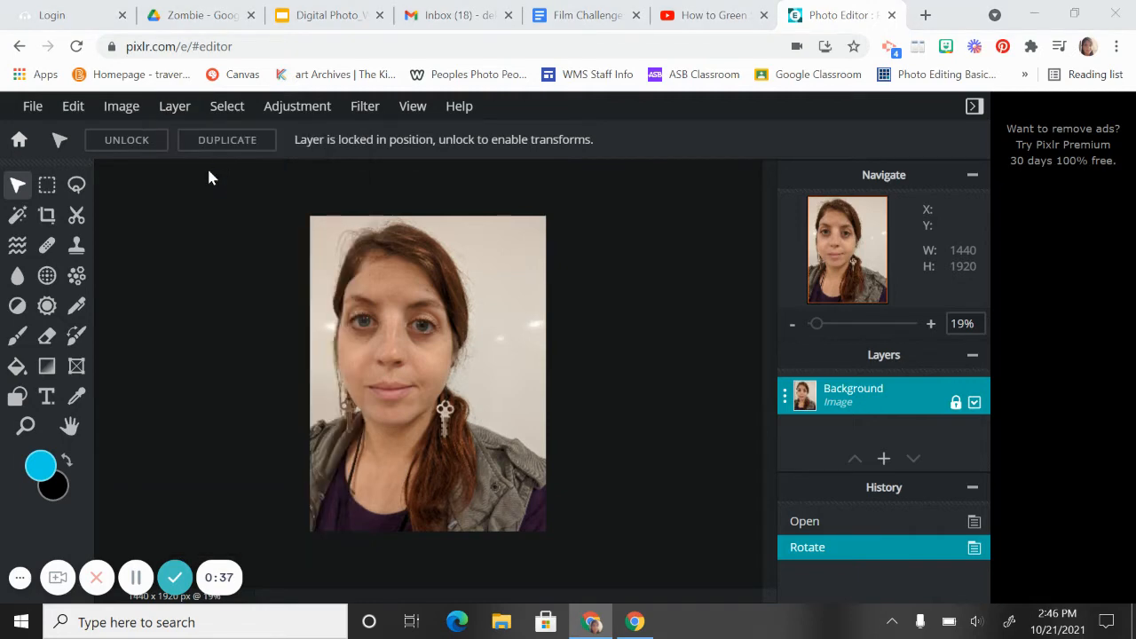
scroll(320, 211, "down", 5)
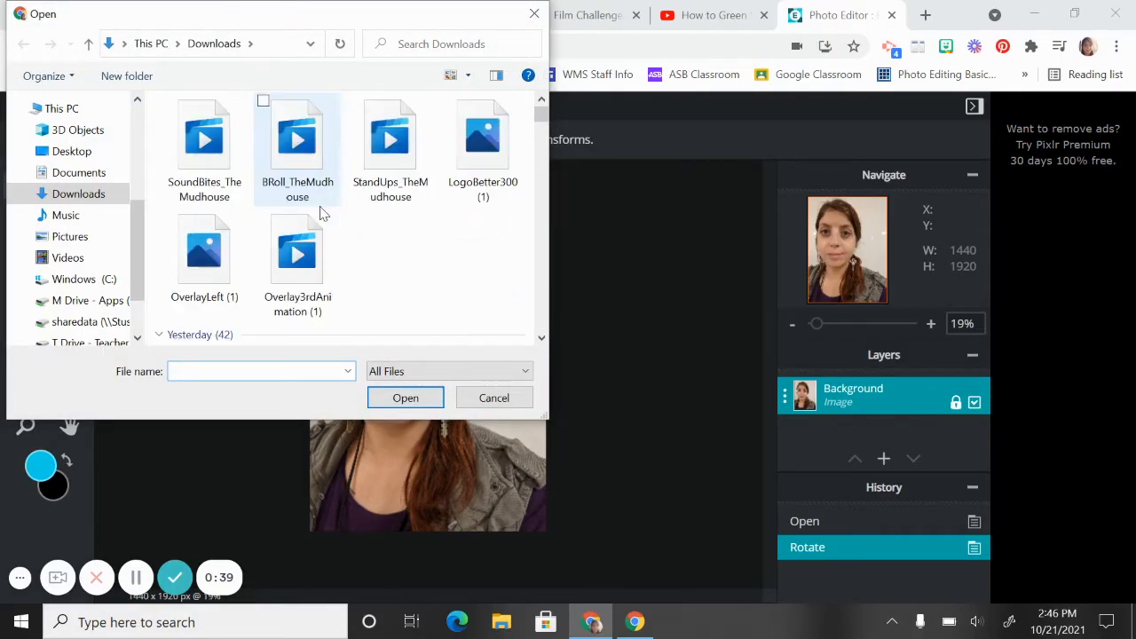
scroll(388, 220, "down", 3)
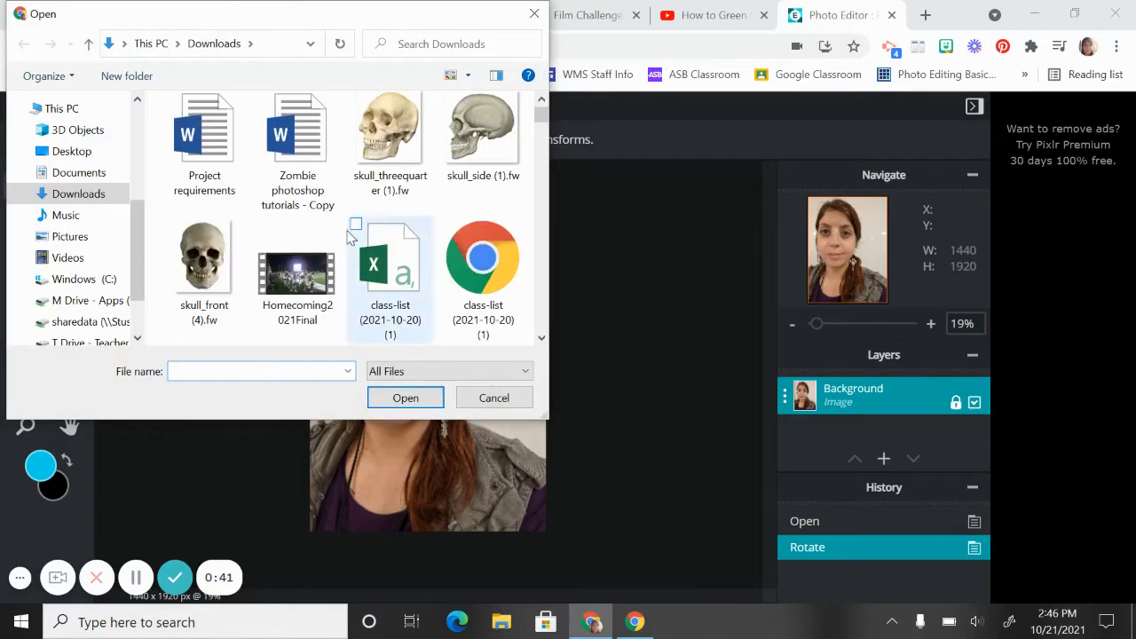
left_click(204, 257)
double_click(205, 257)
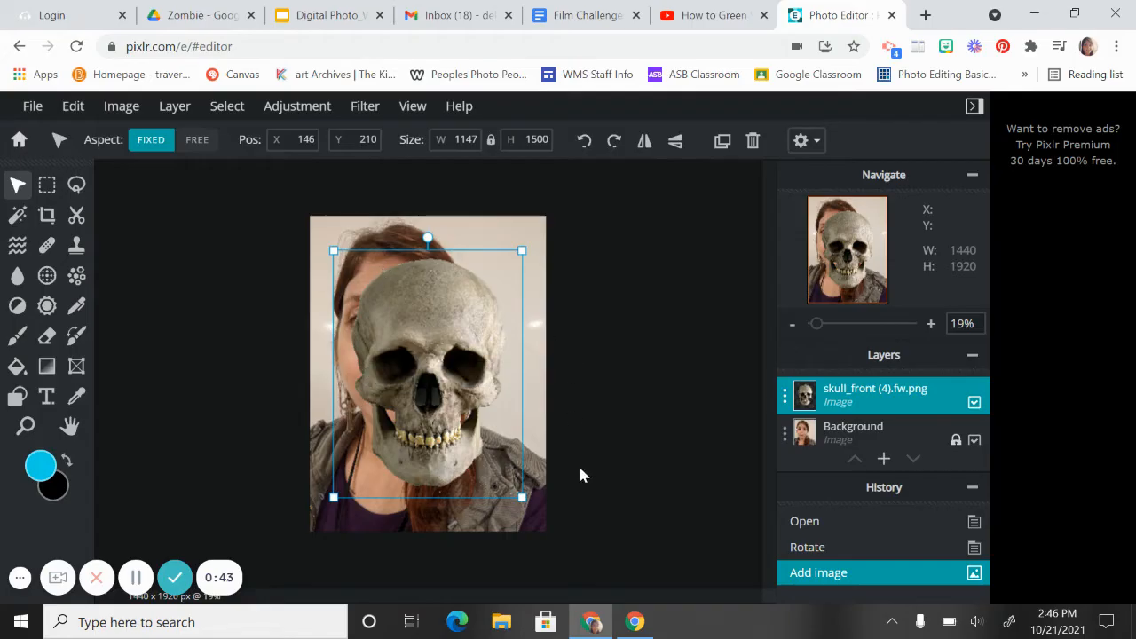
Step: Scale the skull layer to about 1055 × 1380 px and position it over the face at X 0, Y 0
left_click_drag(464, 418, 431, 405)
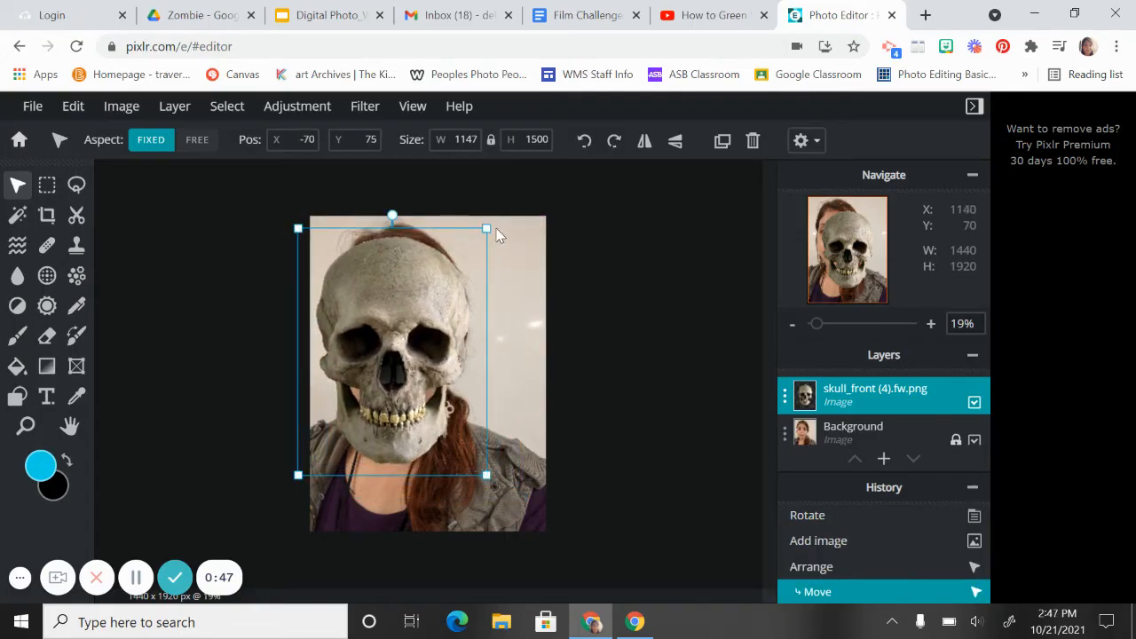
left_click_drag(486, 228, 456, 275)
left_click_drag(395, 384, 406, 338)
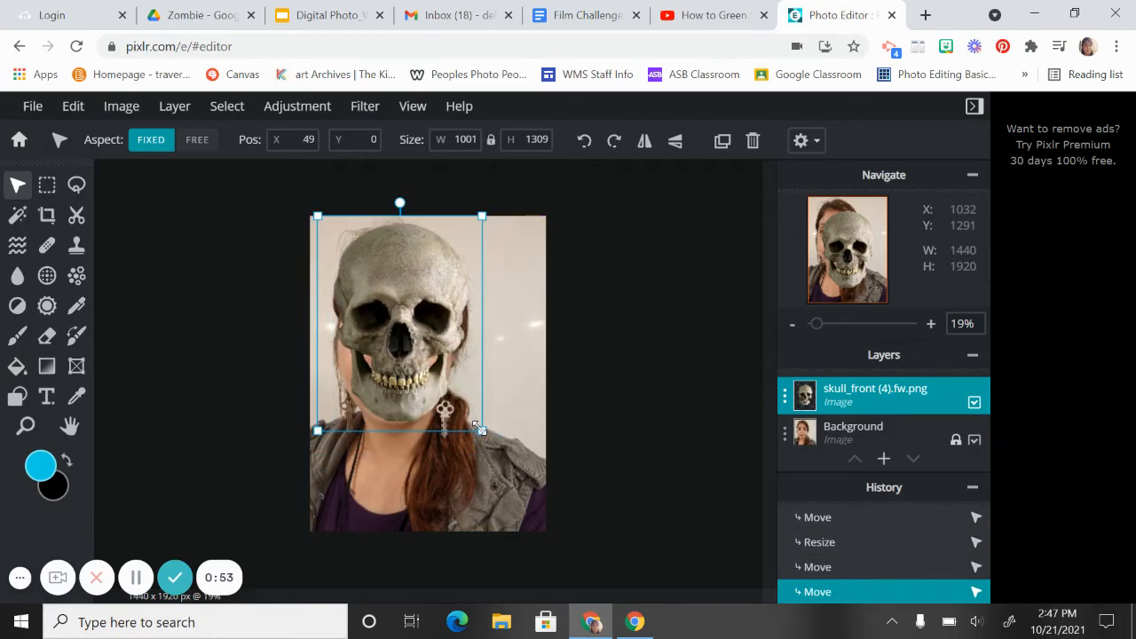
left_click_drag(479, 430, 489, 442)
left_click_drag(438, 363, 438, 366)
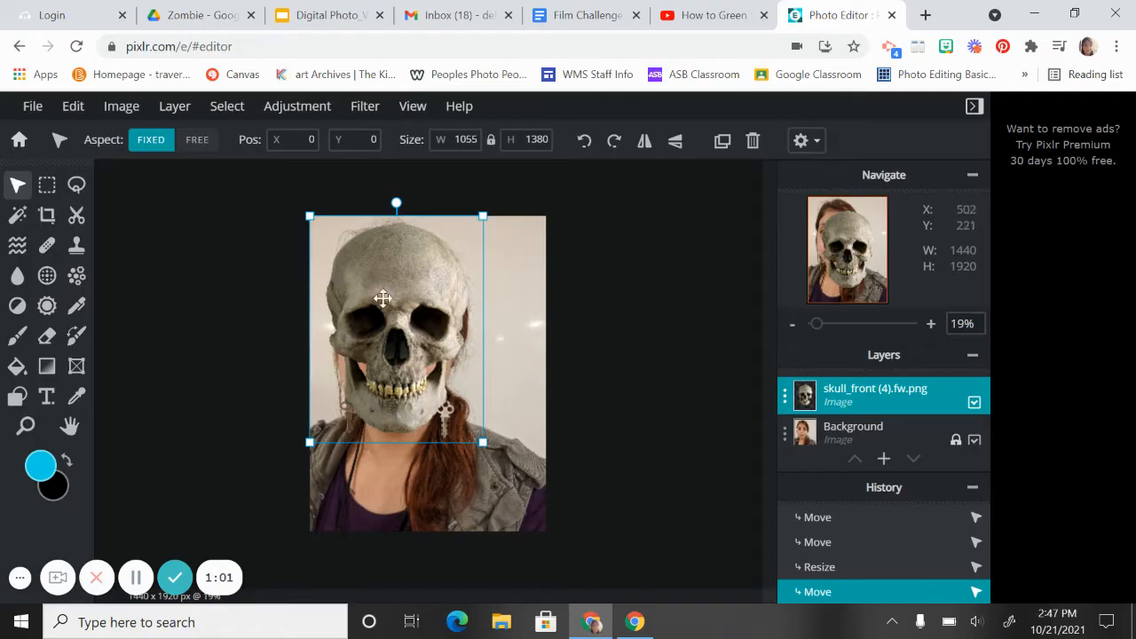
Step: Try the Screen, Lighter, Overlay, Darken, Lighten and Color-dodge blend modes on the skull layer
left_click(784, 399)
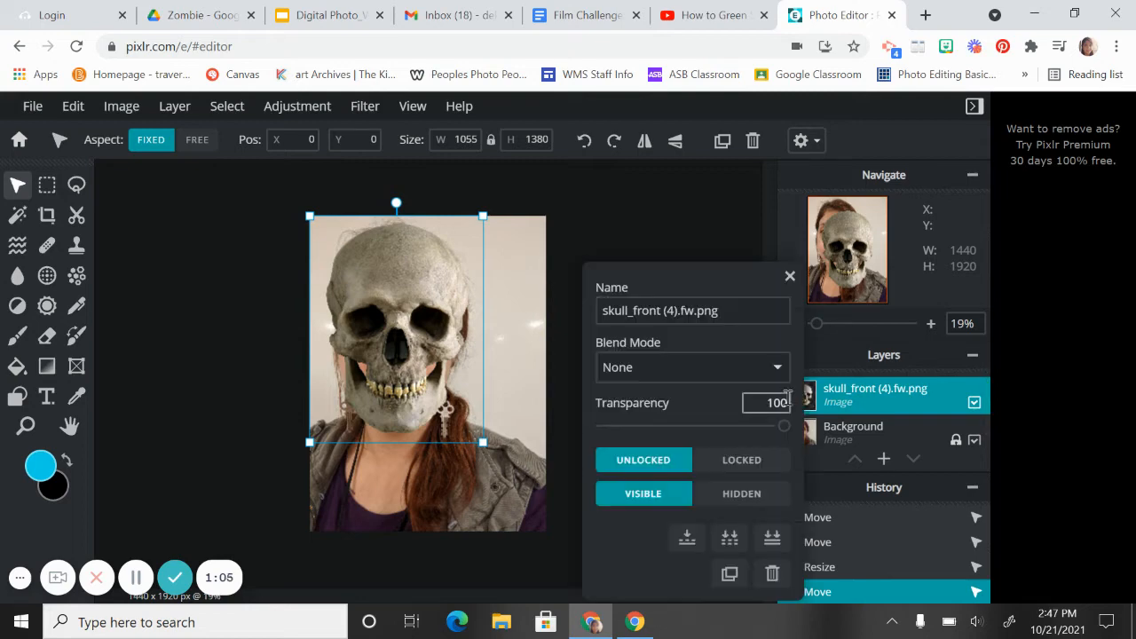
left_click(670, 369)
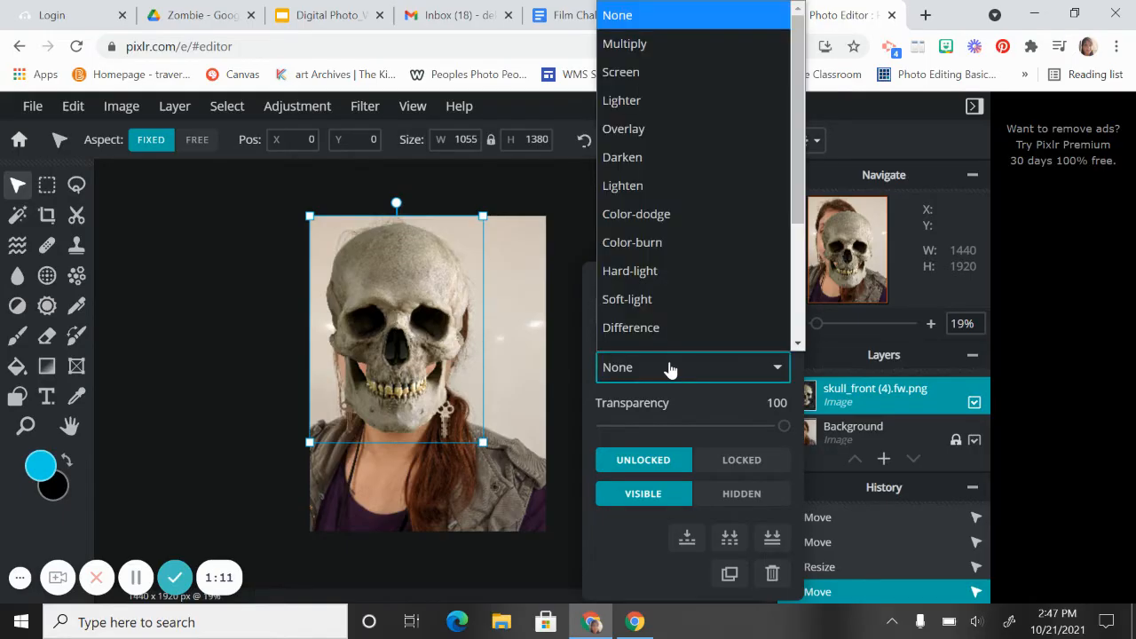
scroll(653, 191, "down", 1)
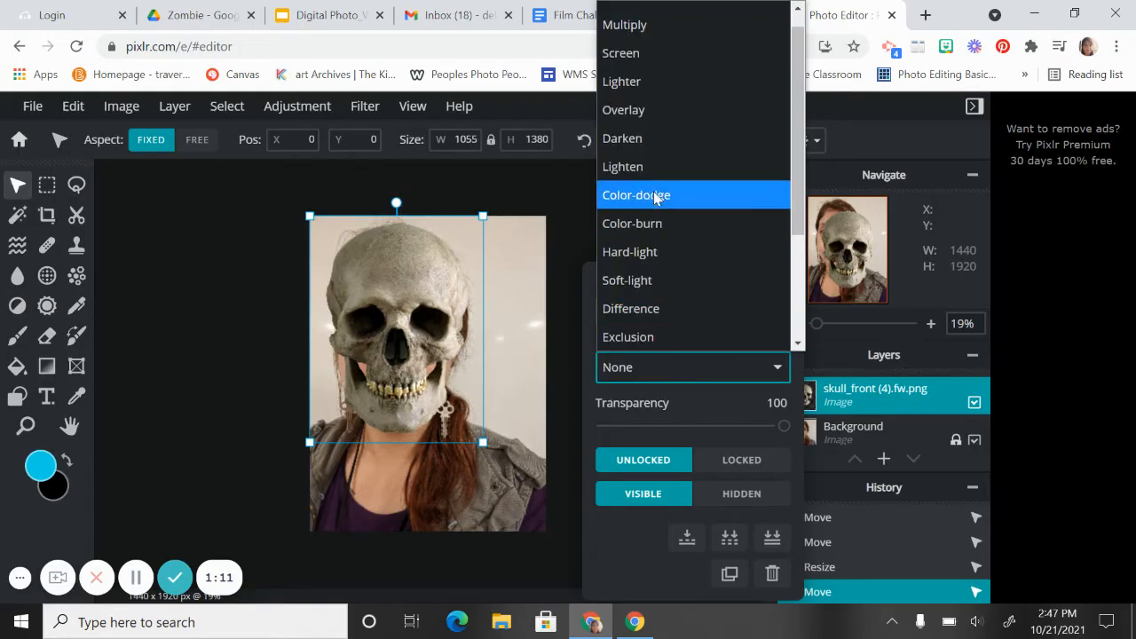
left_click(632, 51)
left_click(666, 369)
scroll(639, 178, "down", 1)
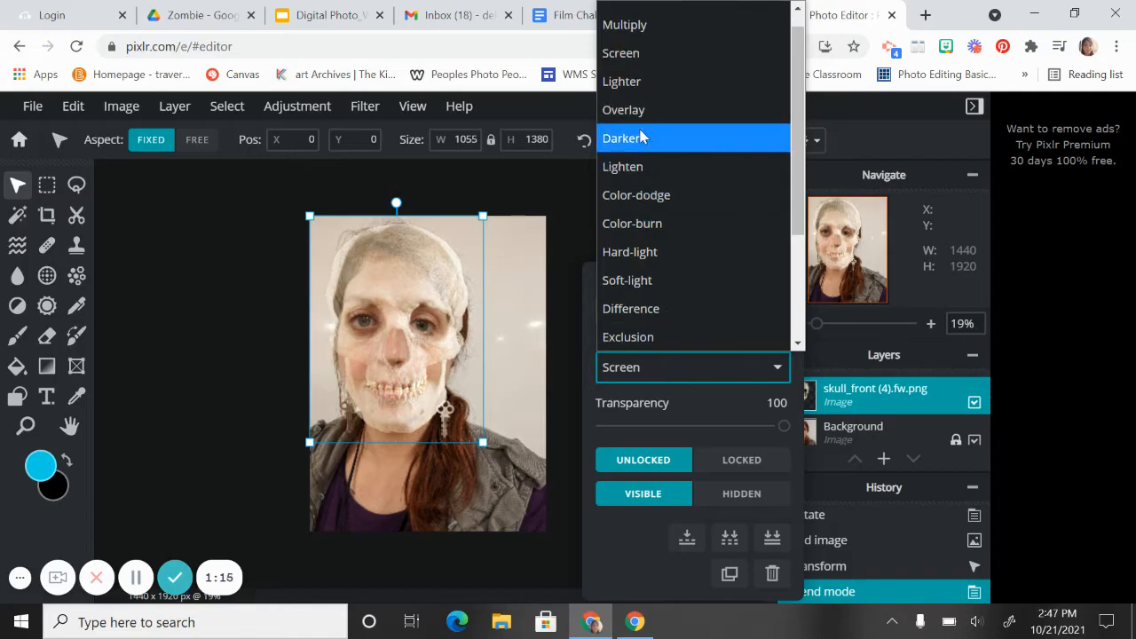
left_click(625, 81)
left_click(661, 366)
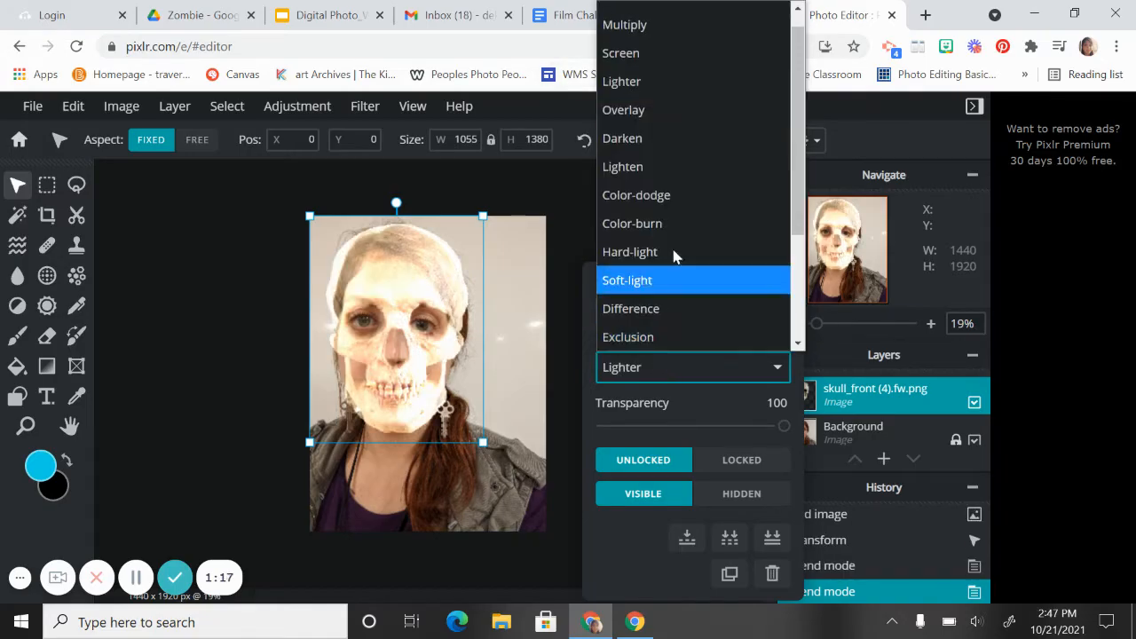
left_click(642, 110)
left_click(659, 377)
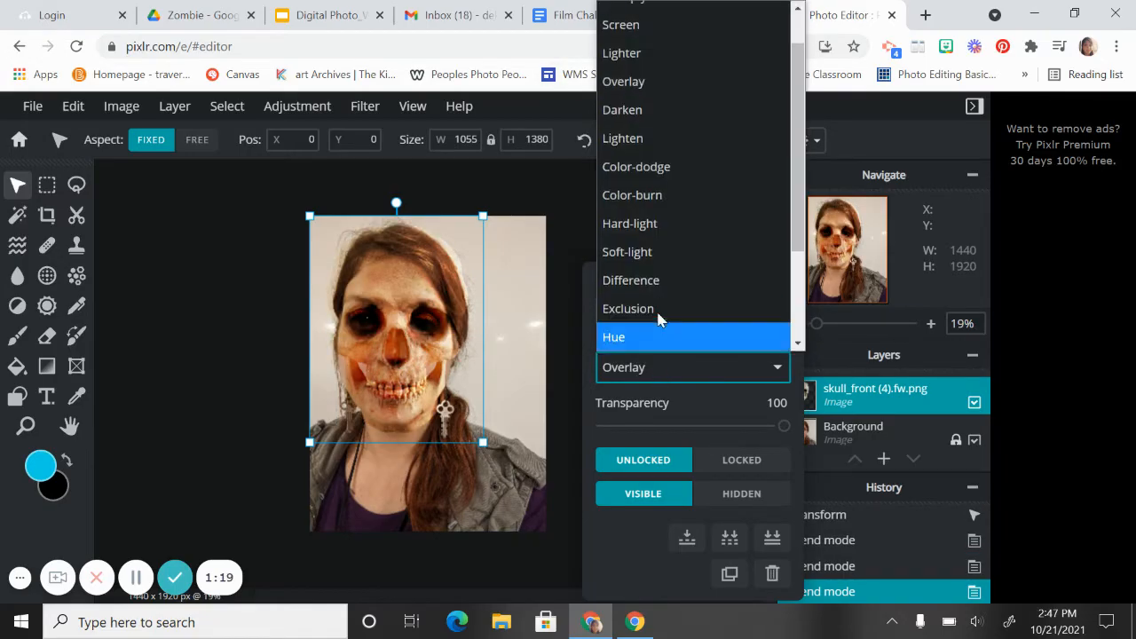
left_click(638, 113)
left_click(655, 371)
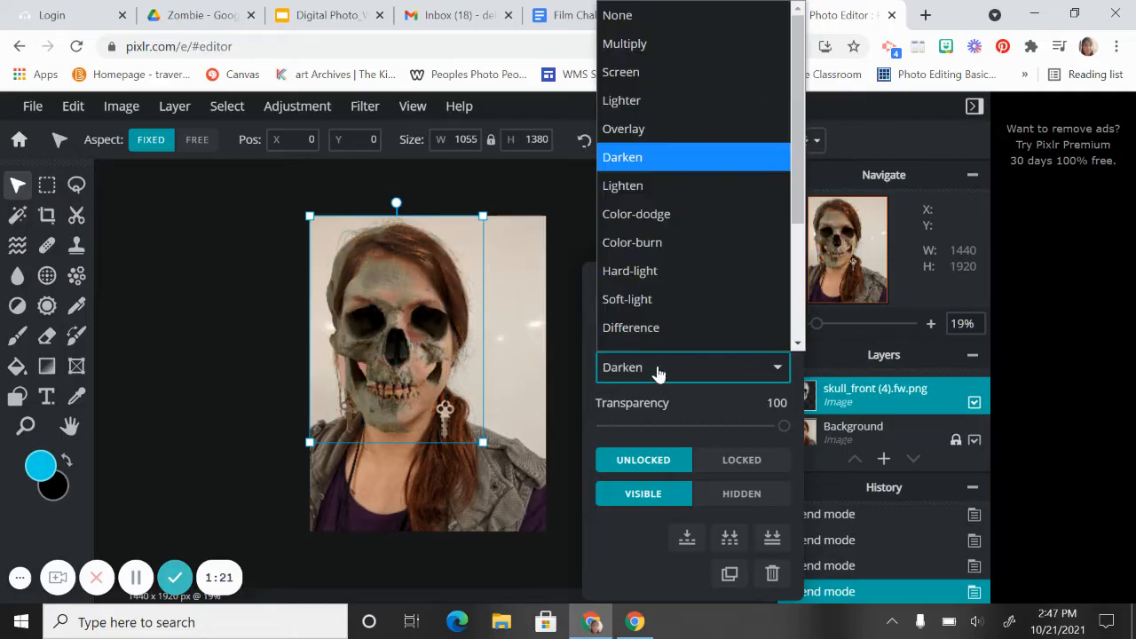
scroll(642, 192, "down", 1)
left_click(637, 140)
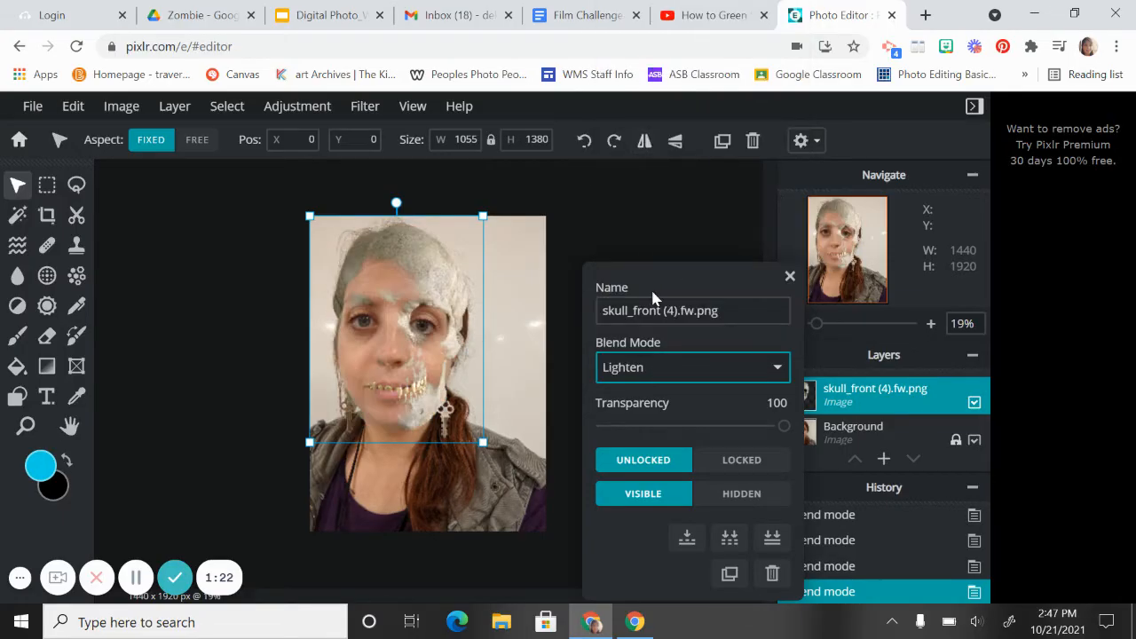
left_click(667, 380)
scroll(672, 299, "down", 1)
left_click(648, 197)
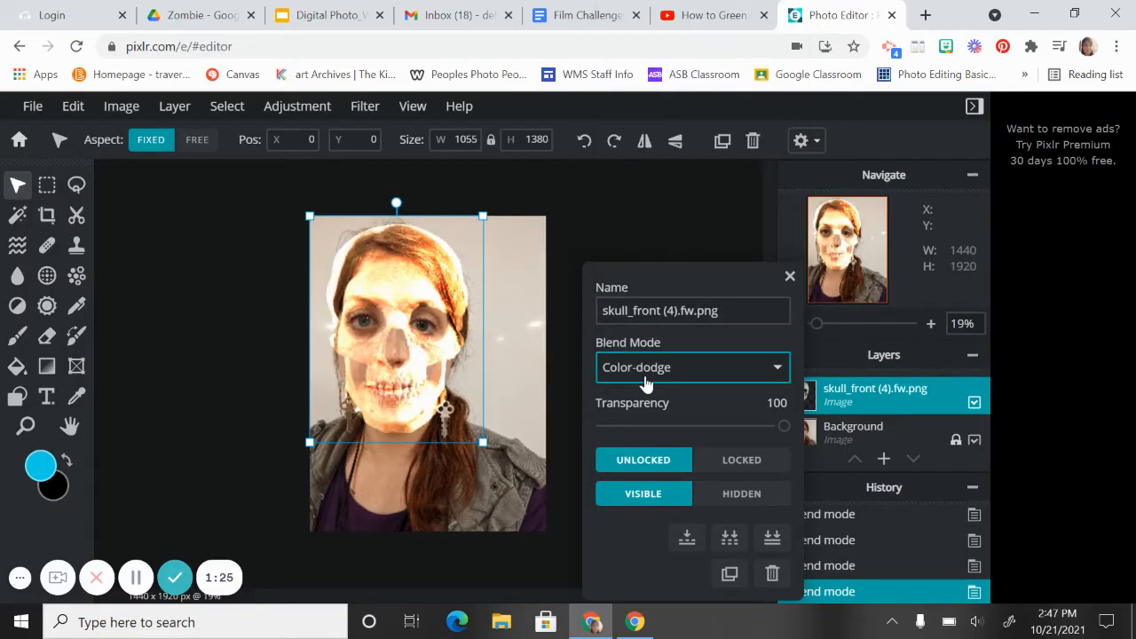
Step: Set the skull layer's blend mode to Hard-light and its transparency to 72, and close the layer settings
left_click(645, 372)
left_click(644, 224)
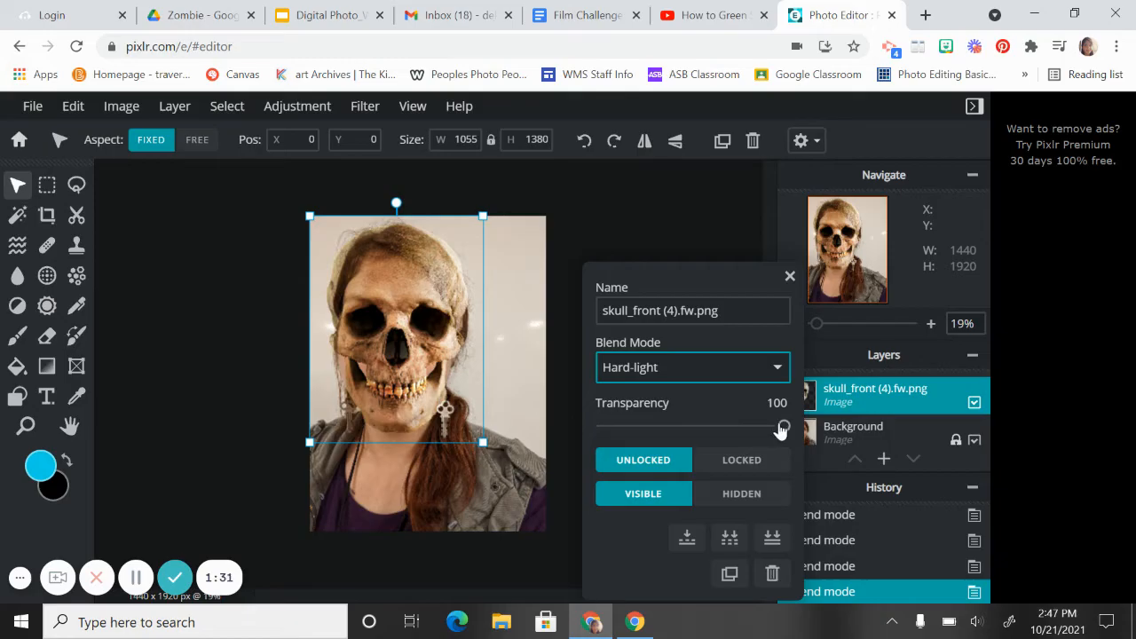
left_click_drag(782, 430, 729, 419)
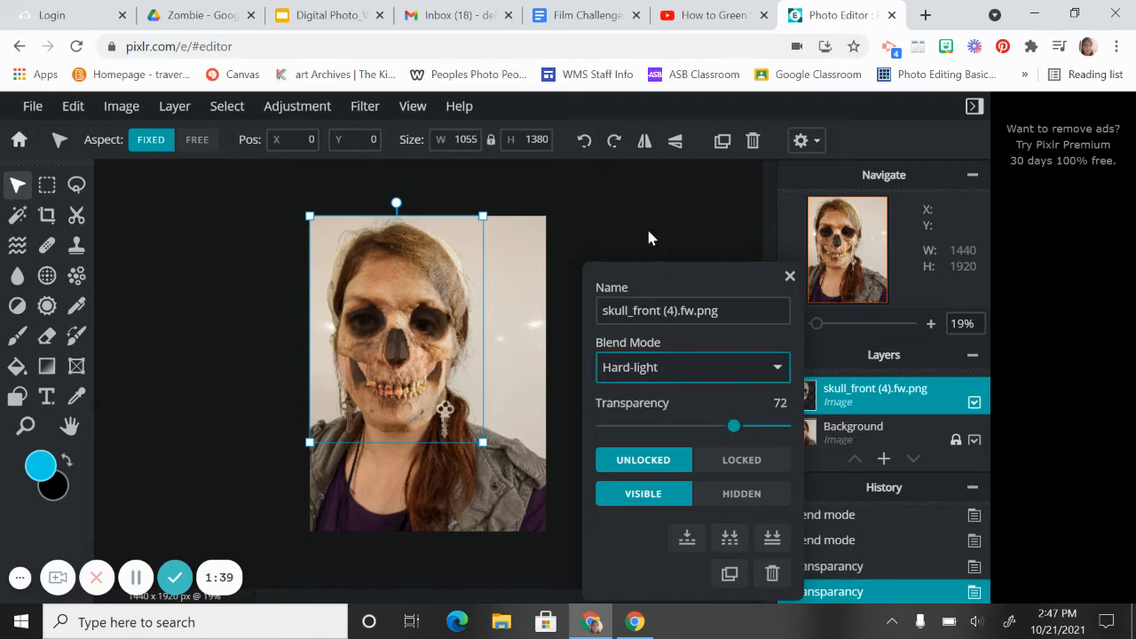
left_click(792, 277)
left_click(672, 253)
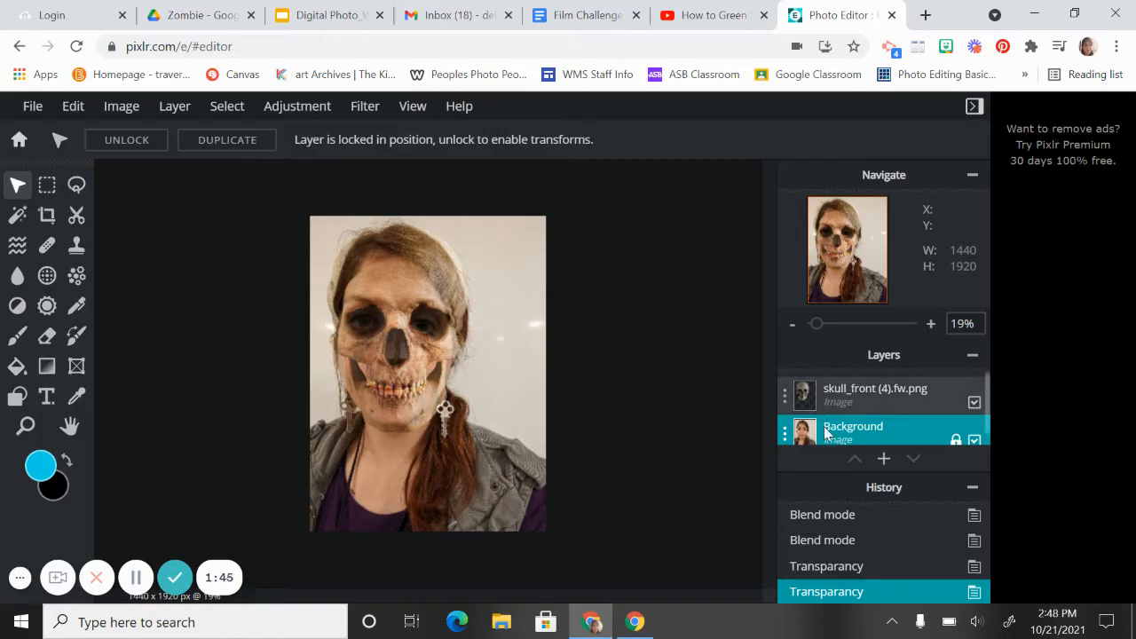
Step: Select the skull layer and set up the Eraser with a soft 270 px brush
left_click(871, 395)
left_click(672, 369)
left_click(837, 397)
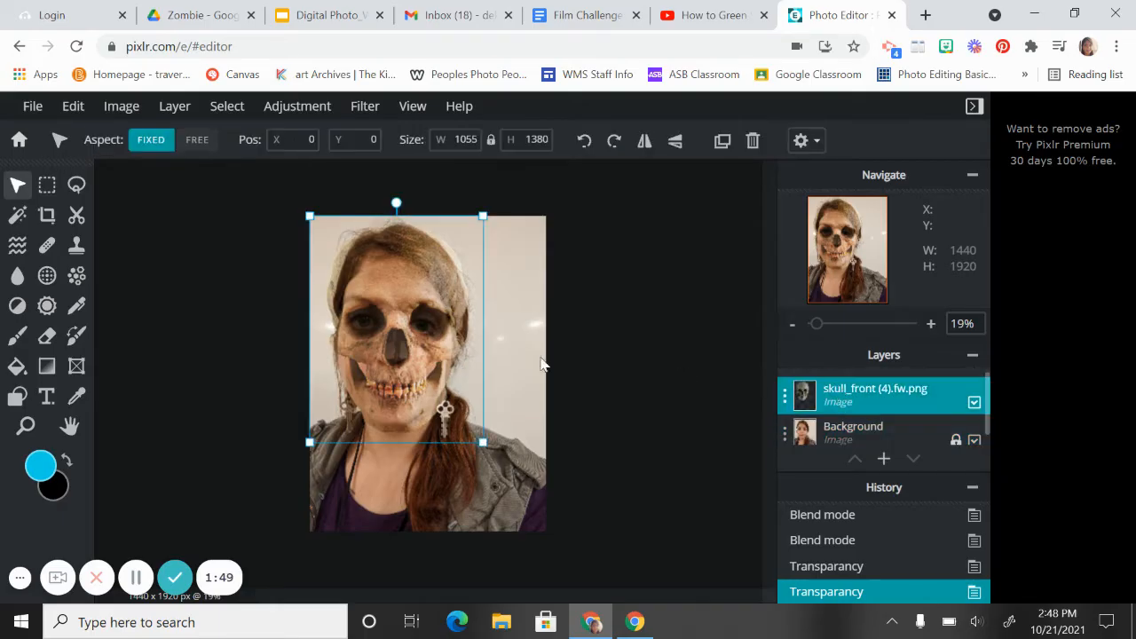
left_click(47, 335)
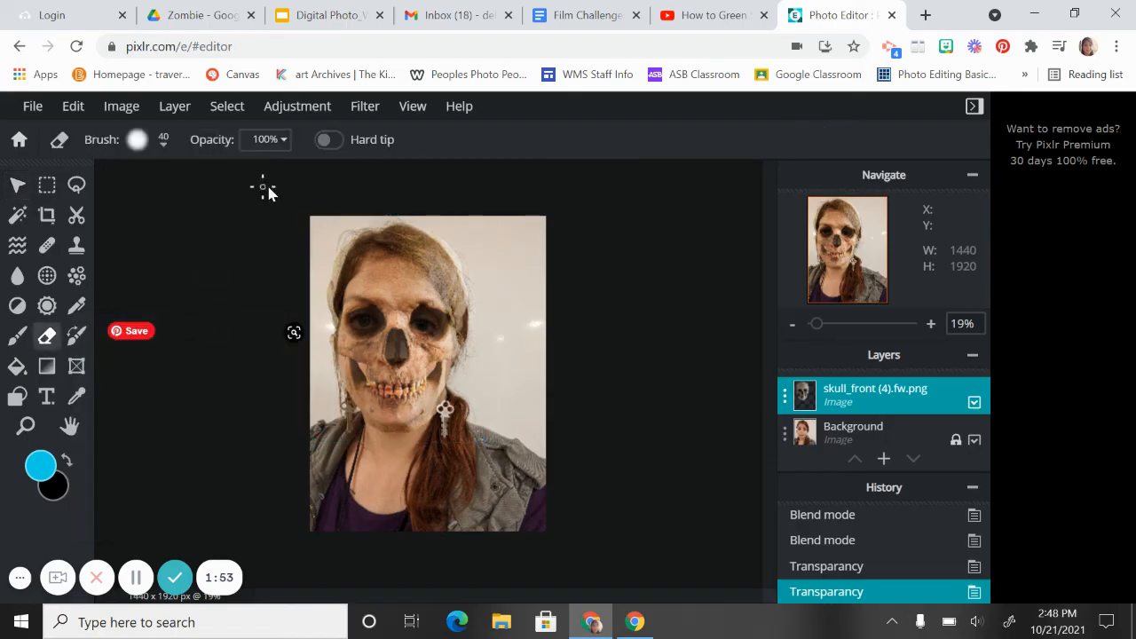
left_click(137, 140)
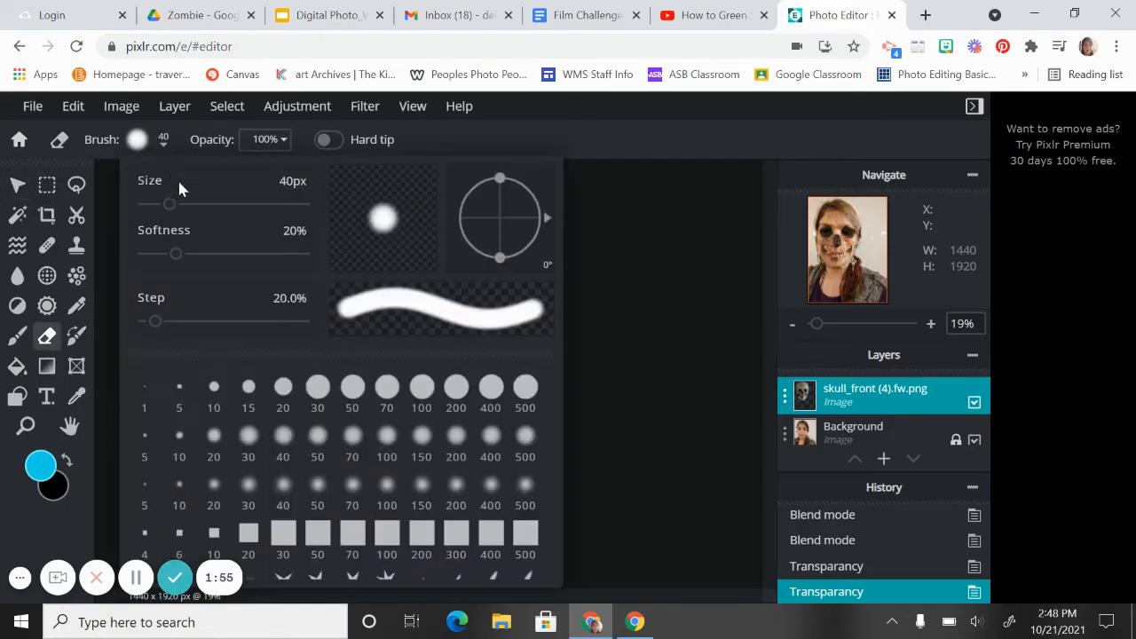
left_click_drag(184, 205, 226, 204)
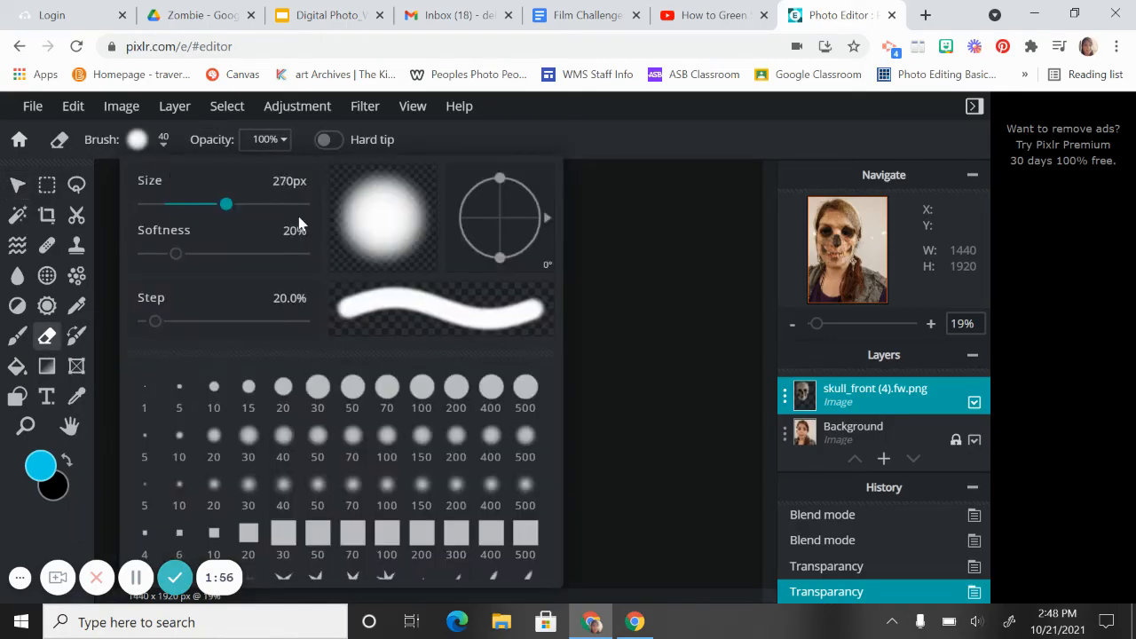
left_click(631, 276)
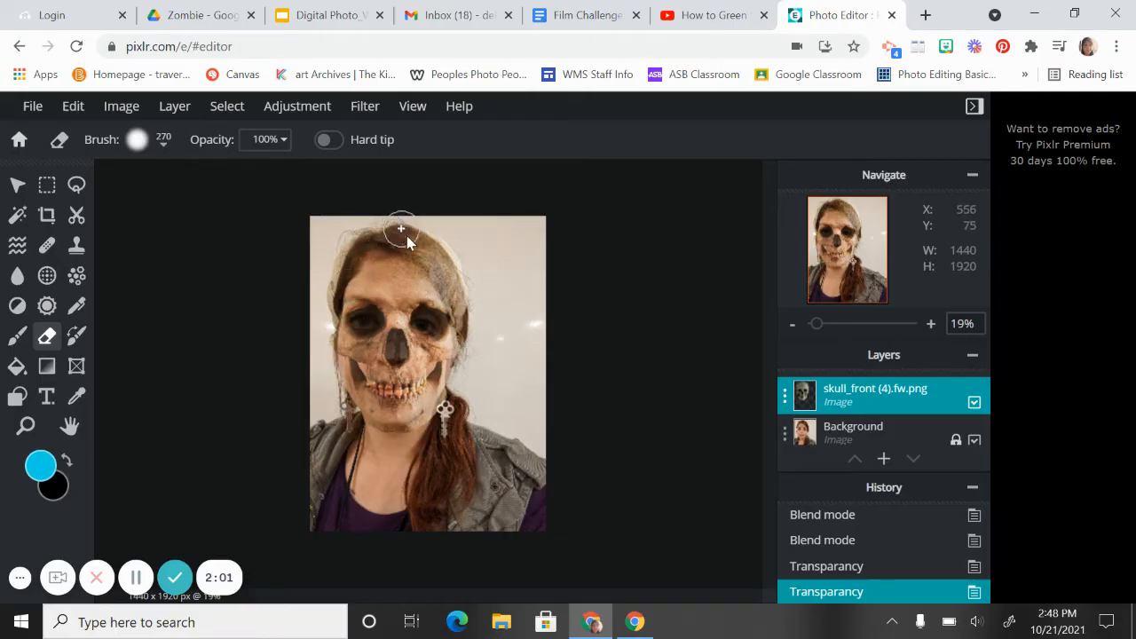
Step: Erase the skull over the hair and the right half of the face, and undo the last two eraser strokes
mouse_move(415, 257)
left_mouse_down()
mouse_move(396, 352)
mouse_move(425, 435)
mouse_move(419, 299)
mouse_move(429, 261)
mouse_move(447, 415)
mouse_move(462, 417)
mouse_move(473, 303)
mouse_move(439, 245)
left_mouse_up()
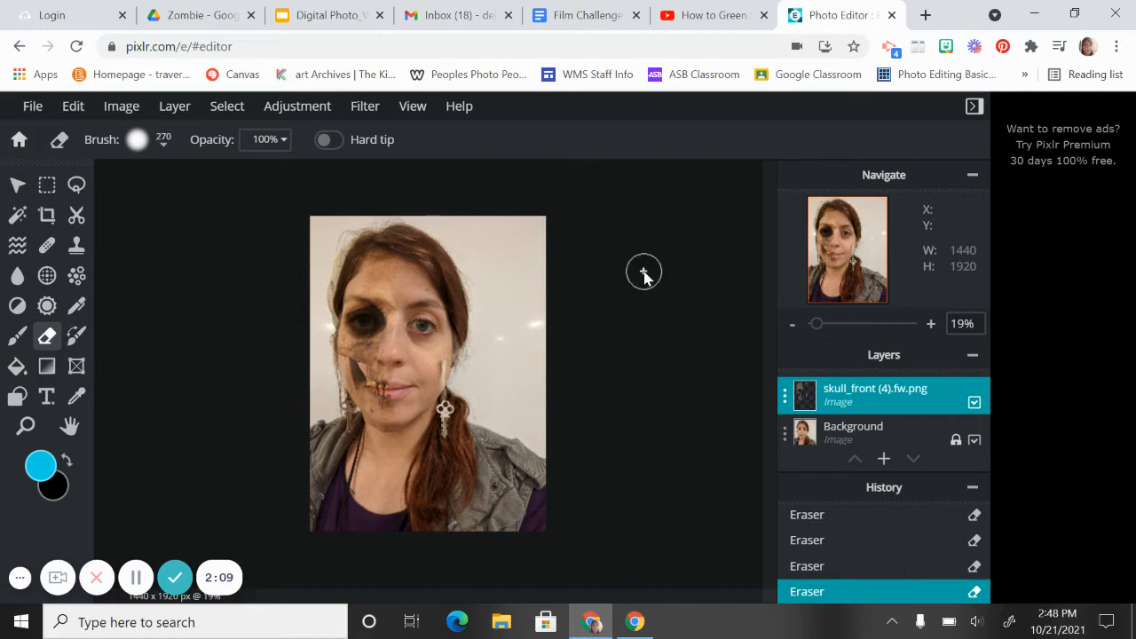
key("ctrl+z")
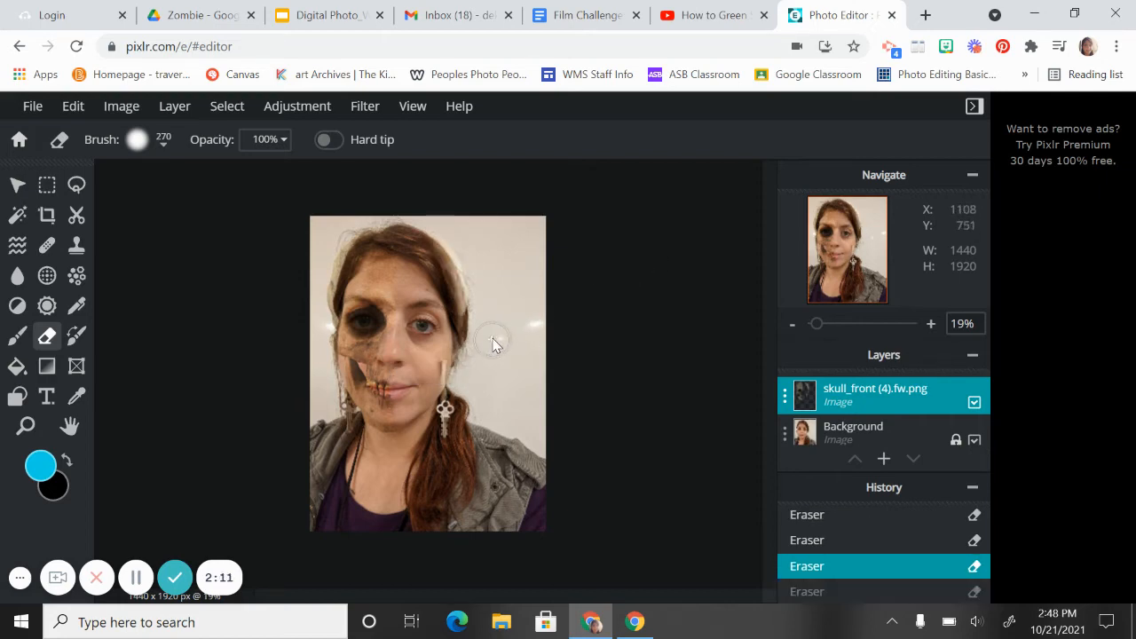
key("ctrl+z")
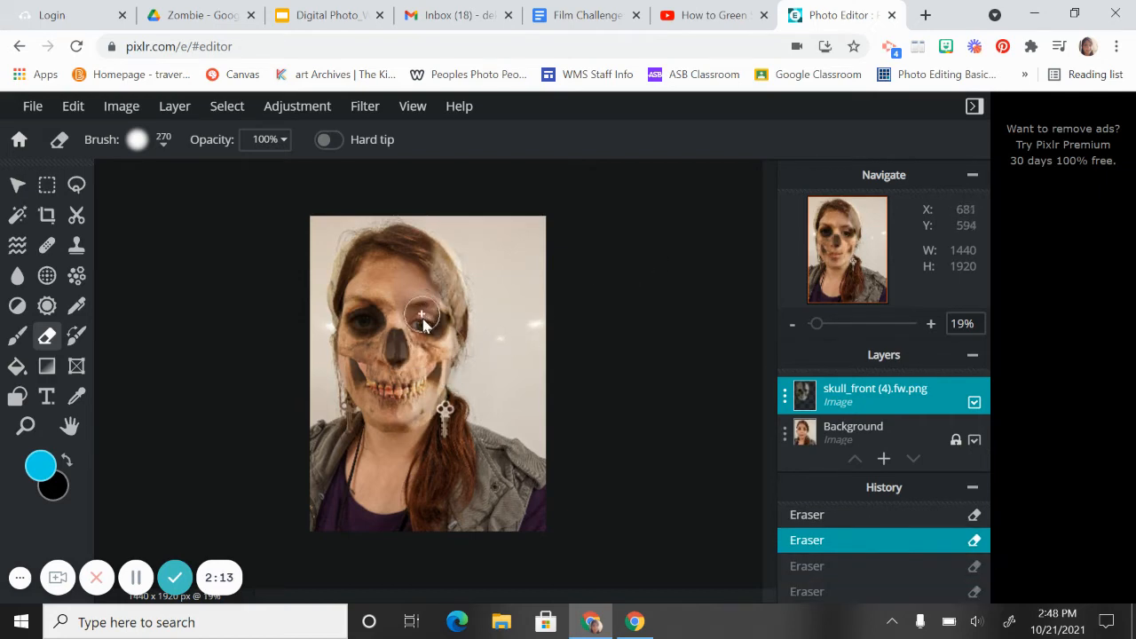
Step: Erase the skull around the right eye, cheek, mouth and remaining hair, keeping the skull's nose cavity and left half
left_click(417, 345)
left_click(417, 352)
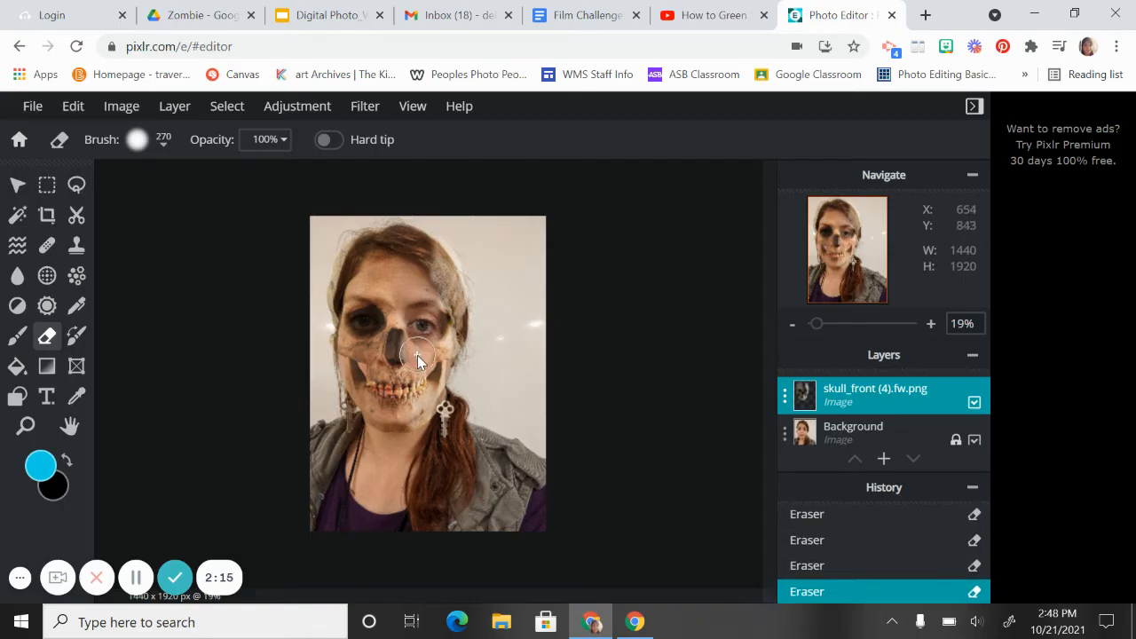
mouse_move(417, 375)
left_mouse_down()
mouse_move(403, 415)
mouse_move(439, 388)
mouse_move(438, 261)
mouse_move(433, 356)
left_mouse_up()
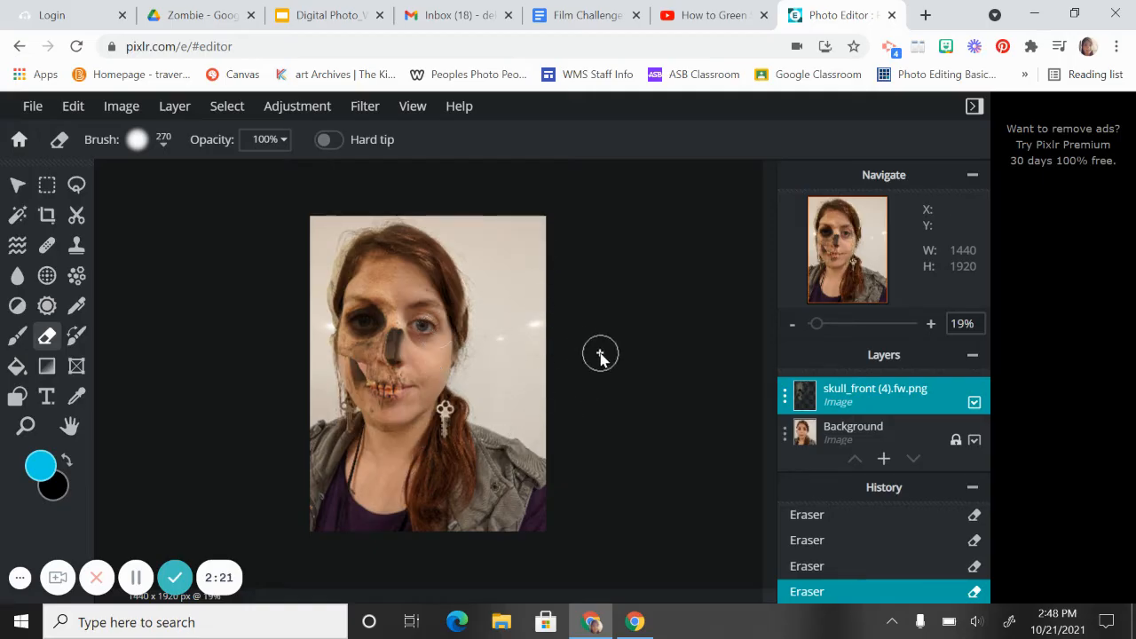
scroll(472, 366, "up", 2)
scroll(472, 363, "up", 3)
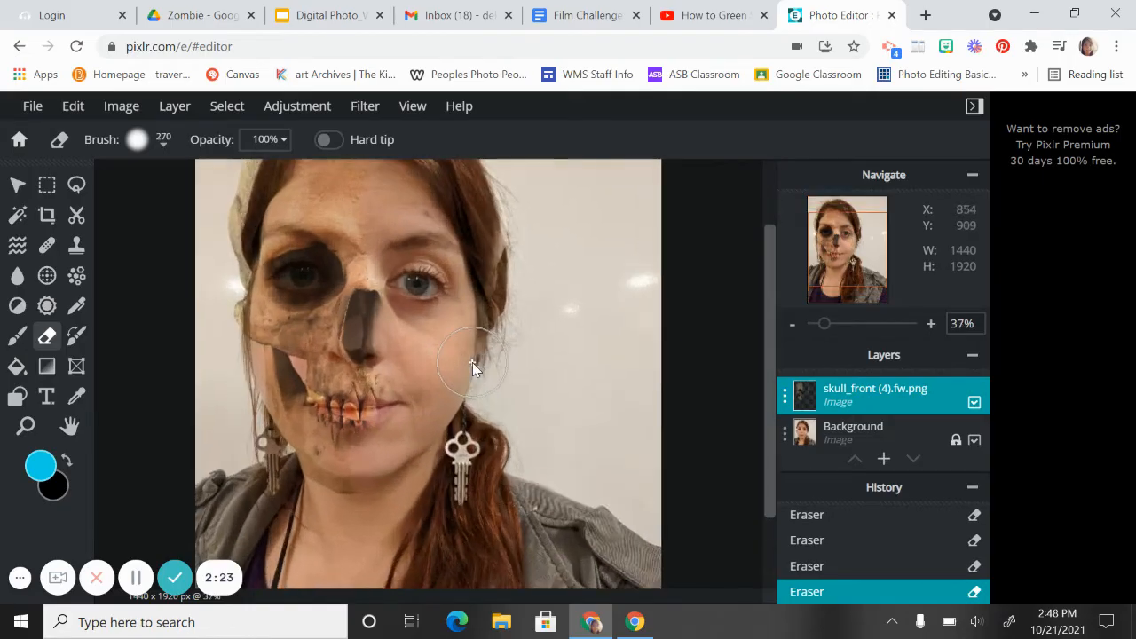
scroll(472, 363, "down", 2)
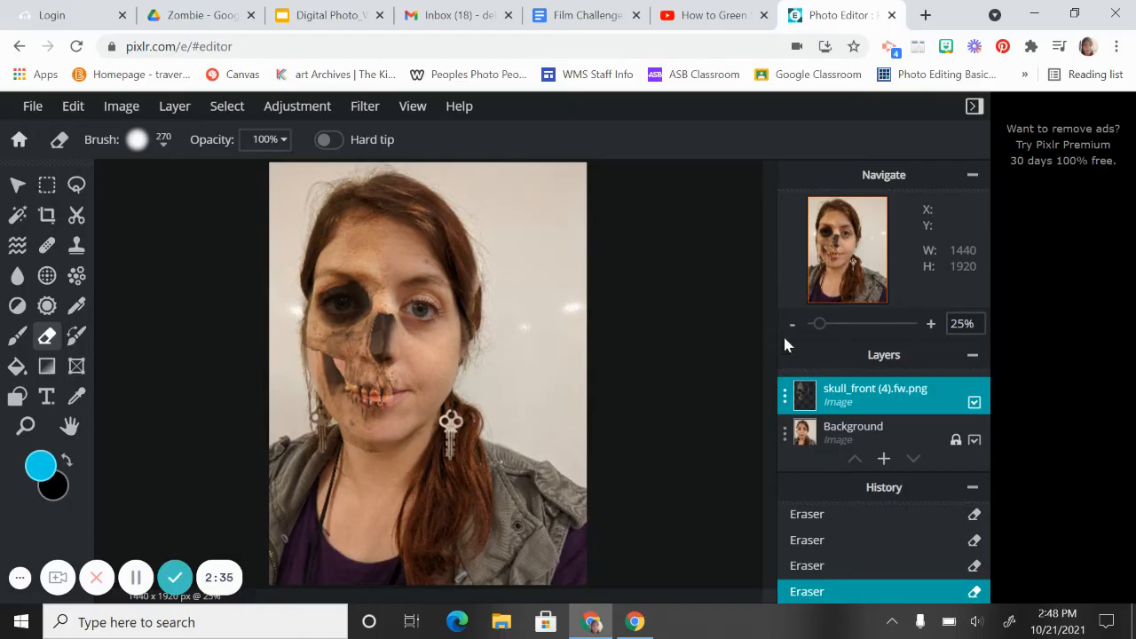
Step: Select the Background layer and set up the toning tool to darken midtones with an 87 px brush
left_click(837, 441)
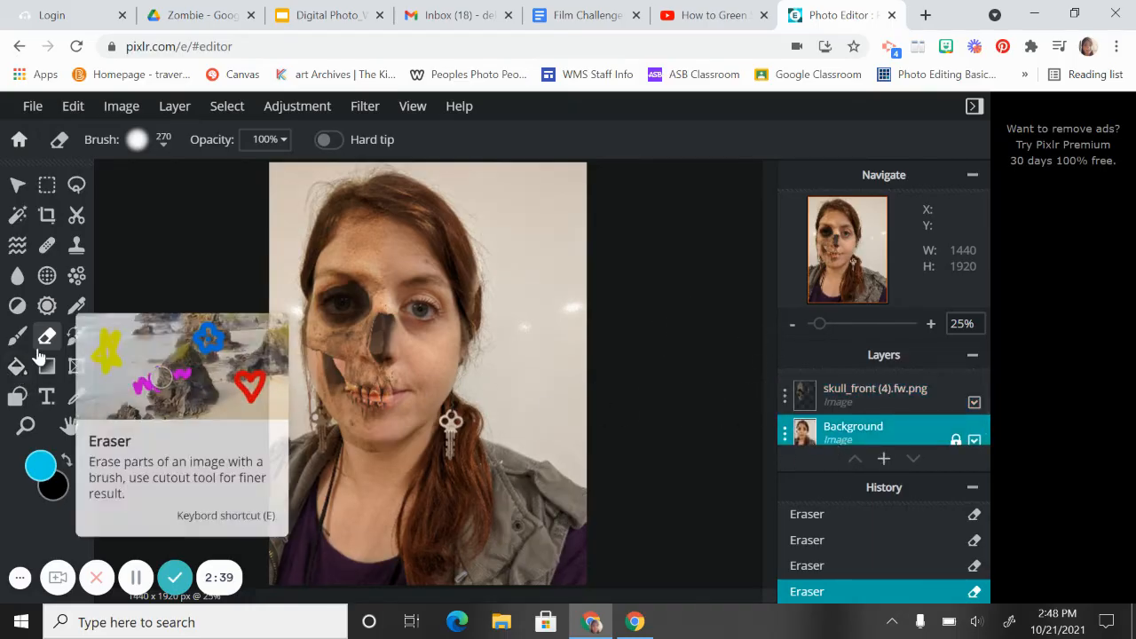
left_click(17, 305)
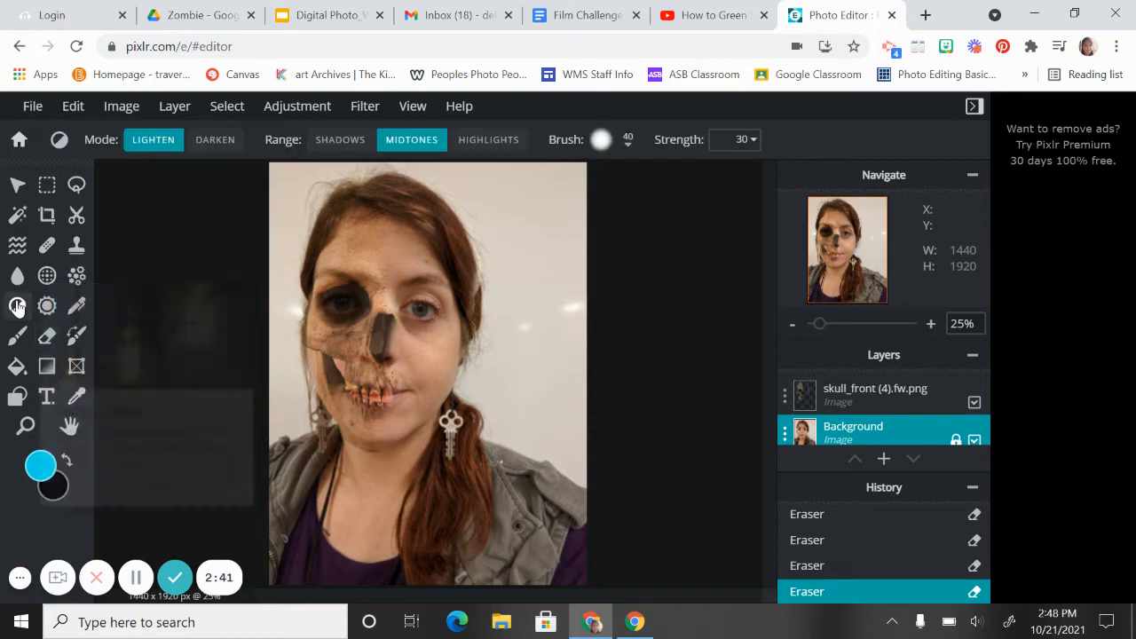
left_click(211, 142)
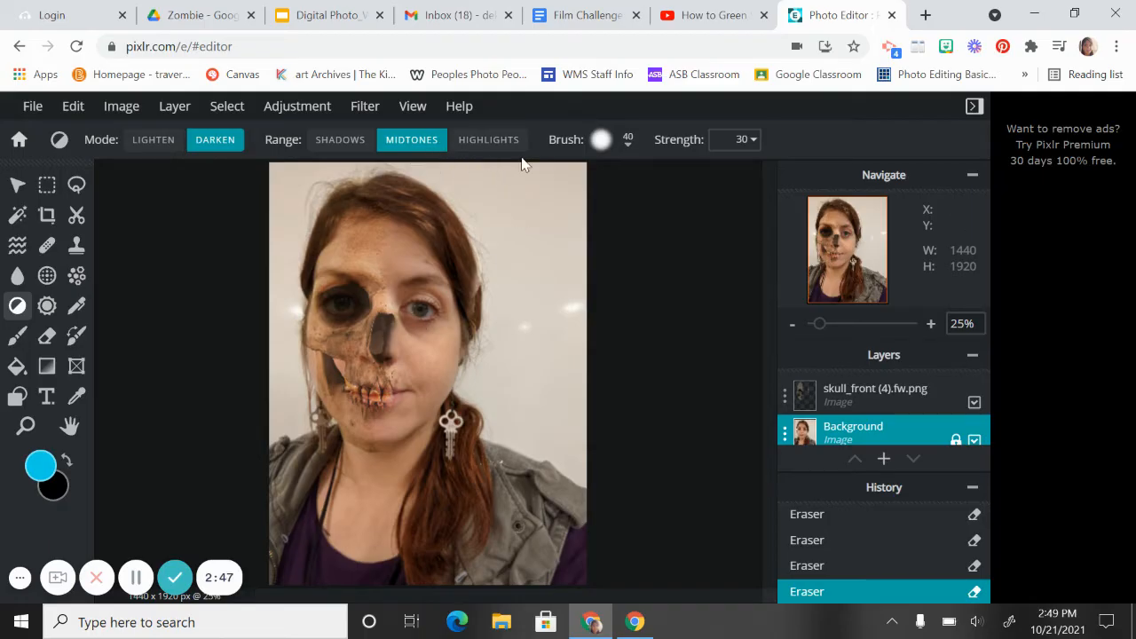
left_click(602, 142)
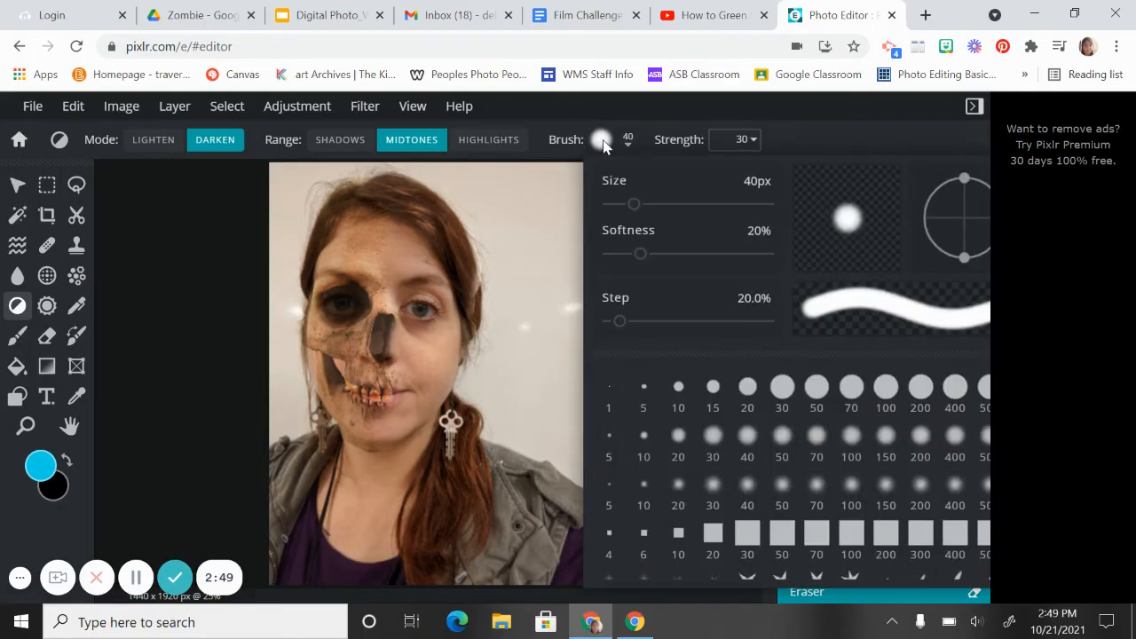
left_click_drag(633, 204, 664, 204)
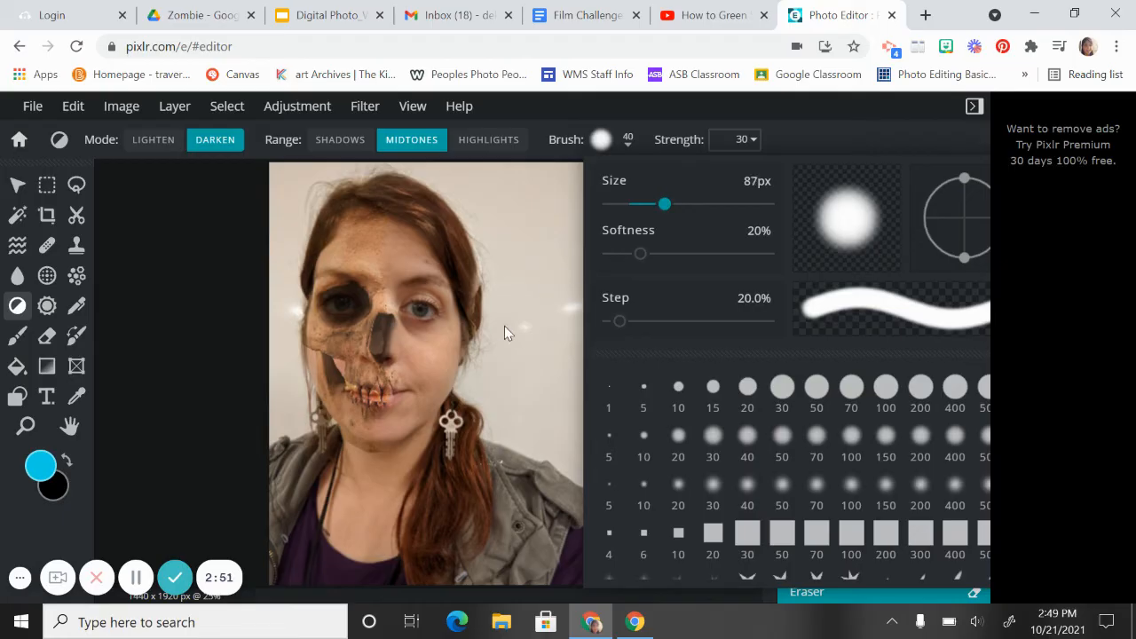
left_click(228, 279)
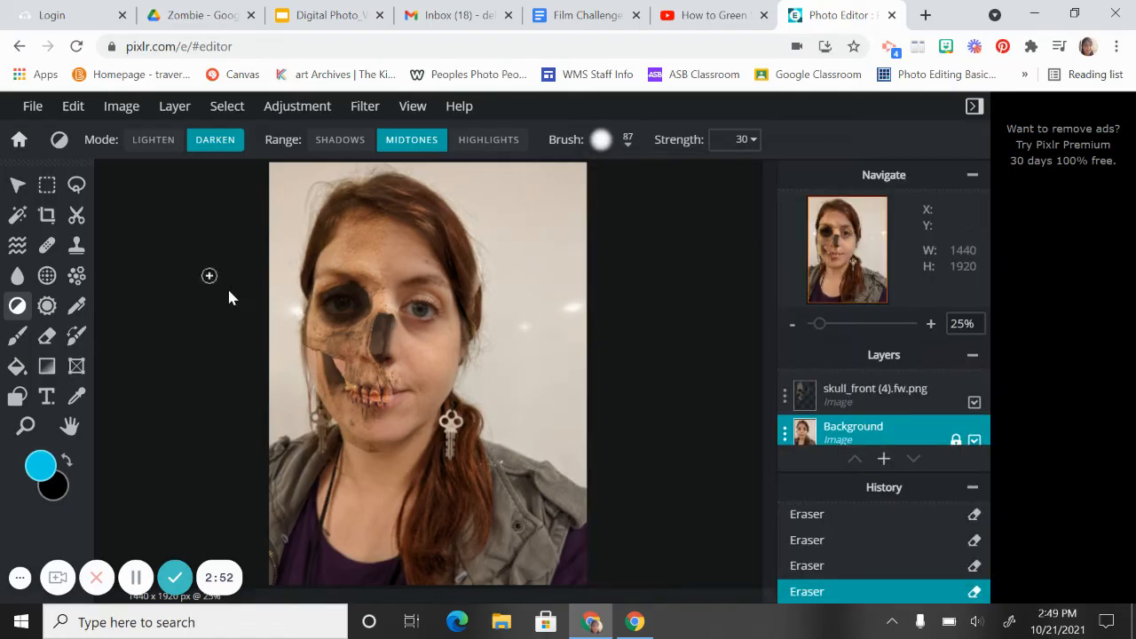
Step: Darken the skin around the uncovered eye and up to the brow and forehead, undoing the stroke made along the nose
left_click(430, 324)
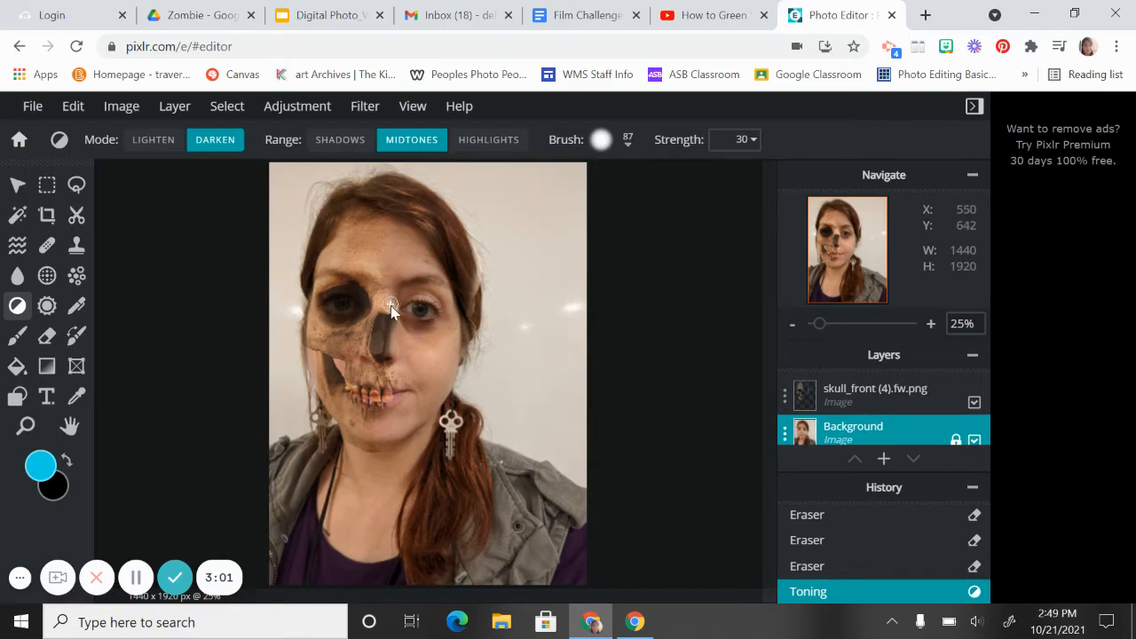
left_click_drag(400, 287, 401, 308)
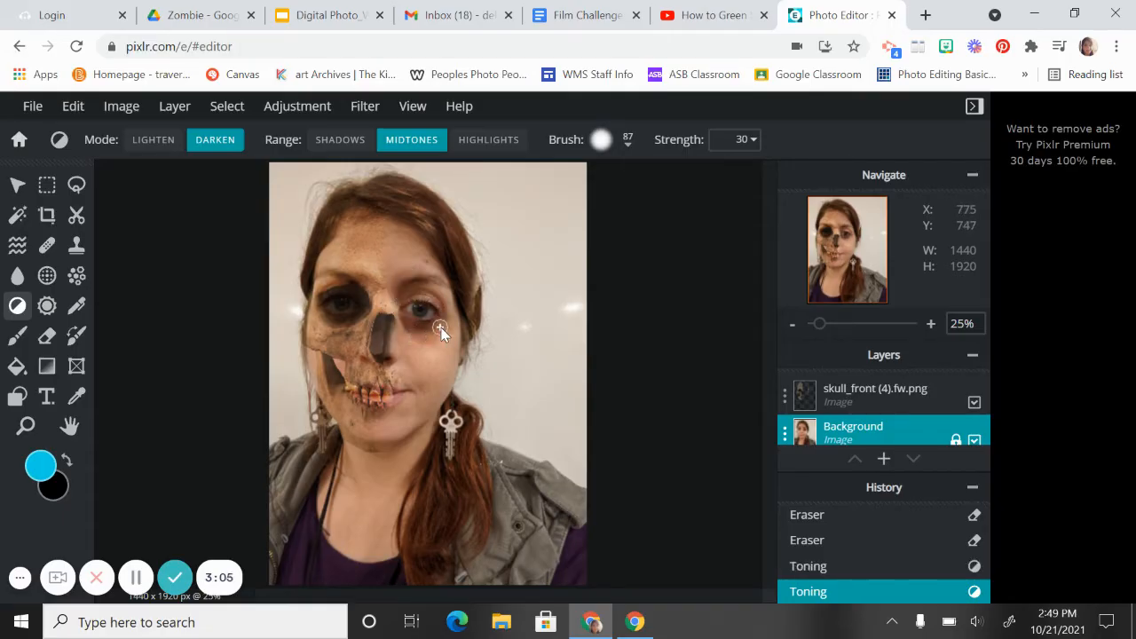
left_click_drag(409, 332, 413, 342)
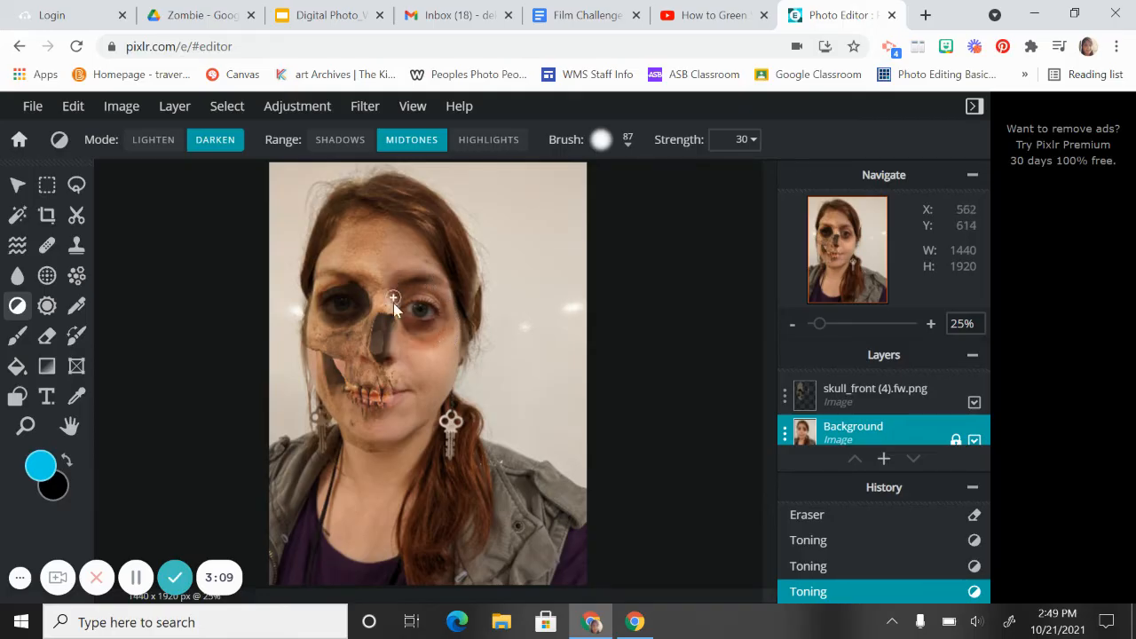
left_click_drag(393, 302, 399, 366)
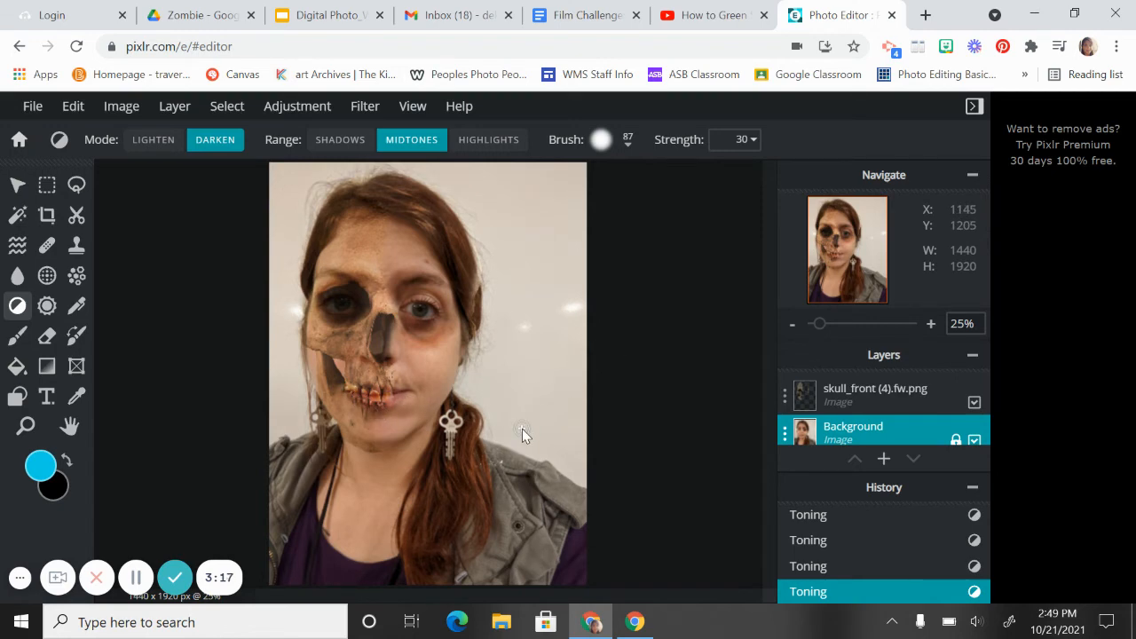
key("ctrl+z")
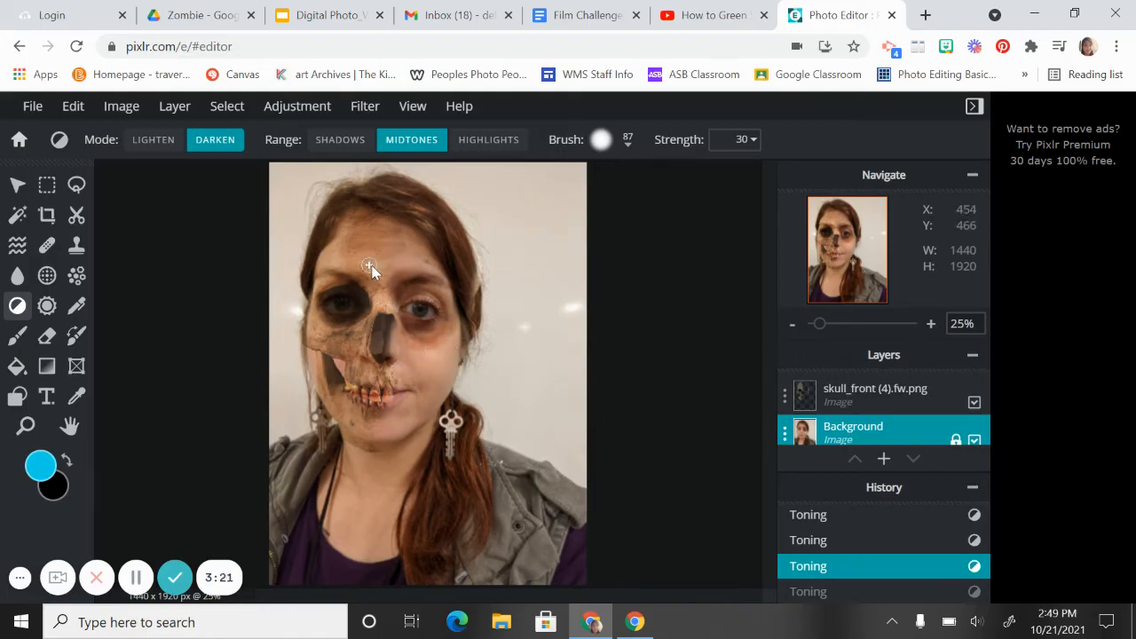
mouse_move(392, 236)
left_mouse_down()
mouse_move(391, 268)
mouse_move(375, 280)
left_mouse_up()
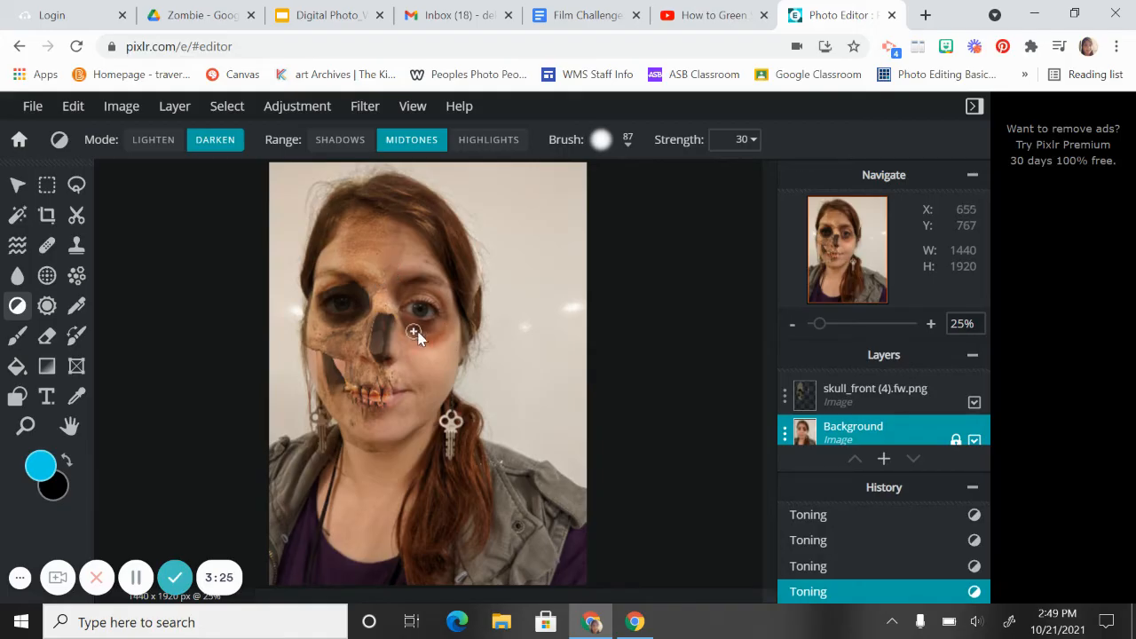
left_click_drag(413, 331, 442, 301)
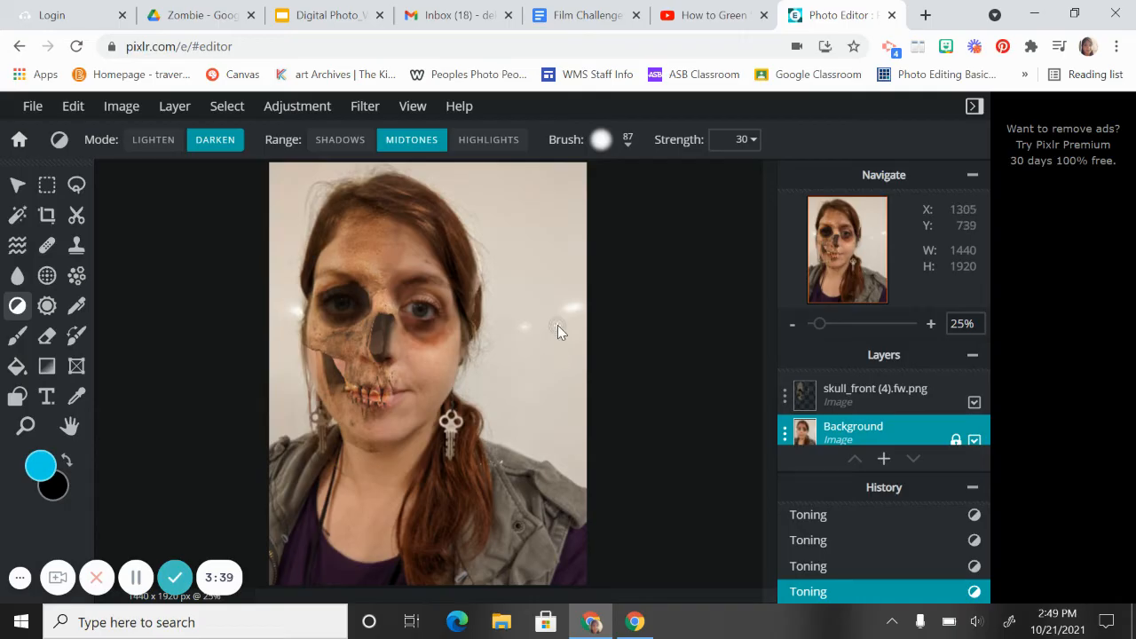
Step: Add the cracked texture image 1137503_breakTime_Standard_LandScape from Downloads as a new layer above the skull layer
left_click(899, 393)
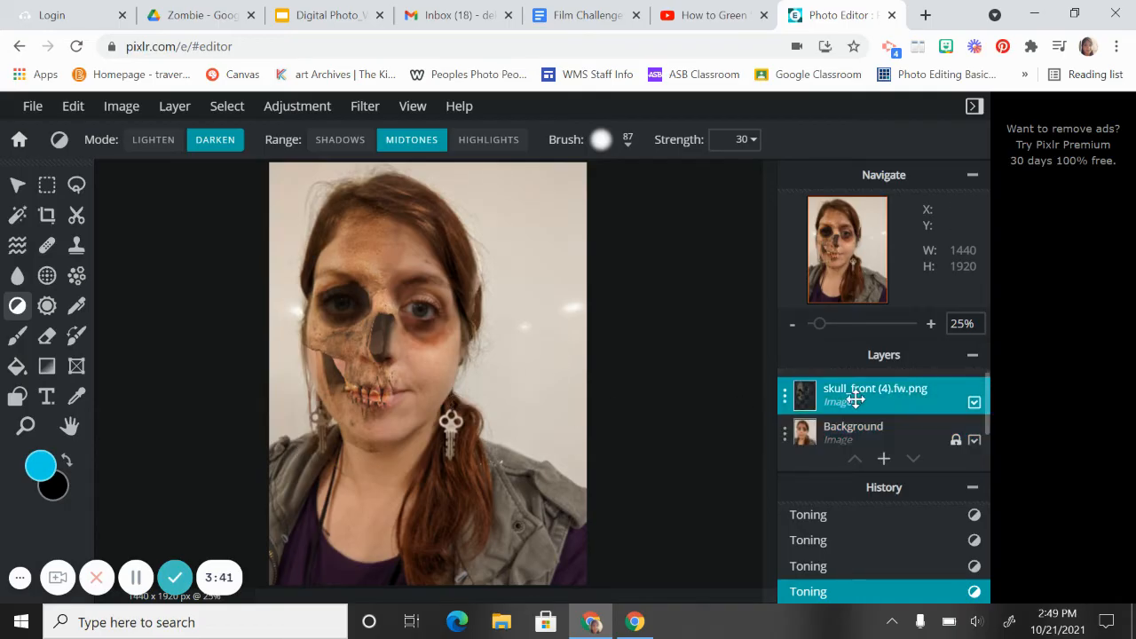
left_click(171, 109)
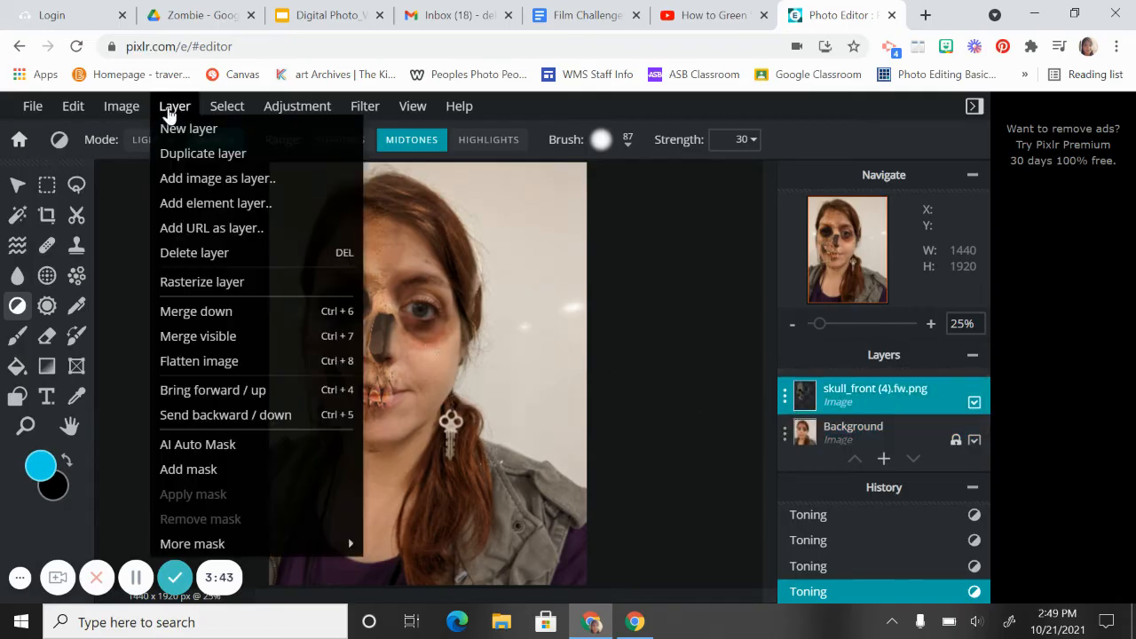
left_click(193, 178)
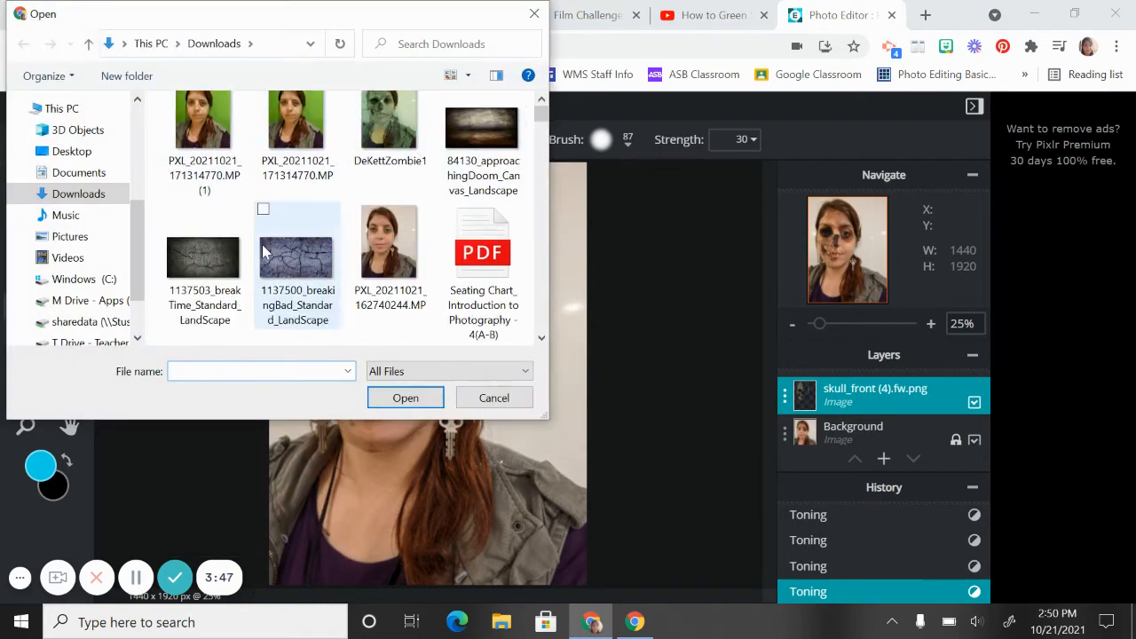
double_click(219, 255)
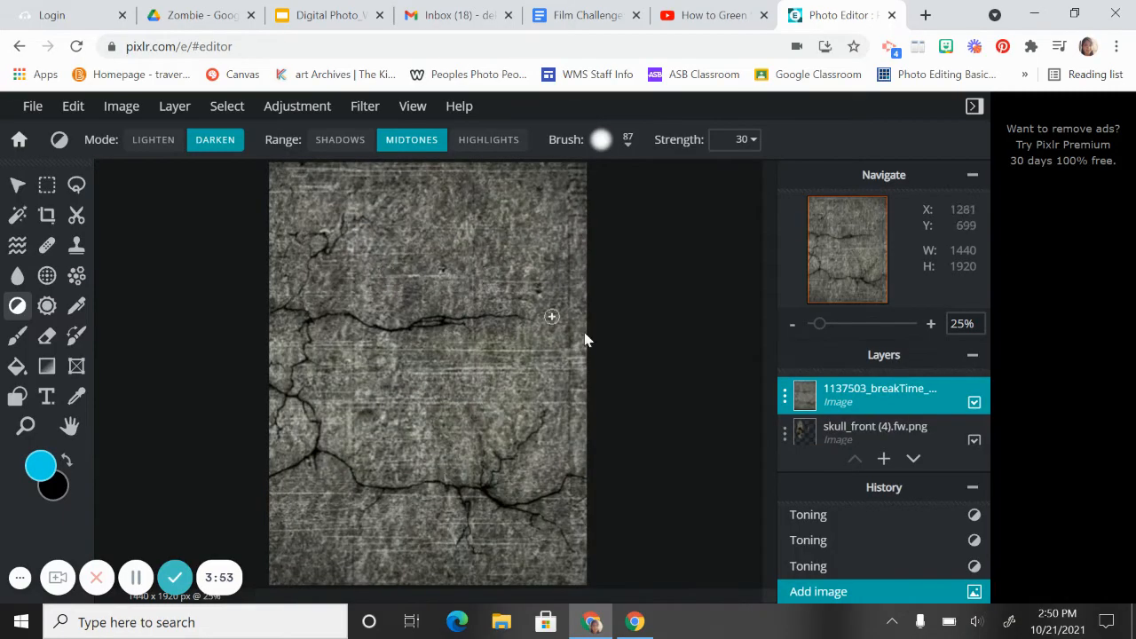
Step: Open the cracked texture layer's settings and try the Overlay blend mode at full transparency value 100
left_click(786, 396)
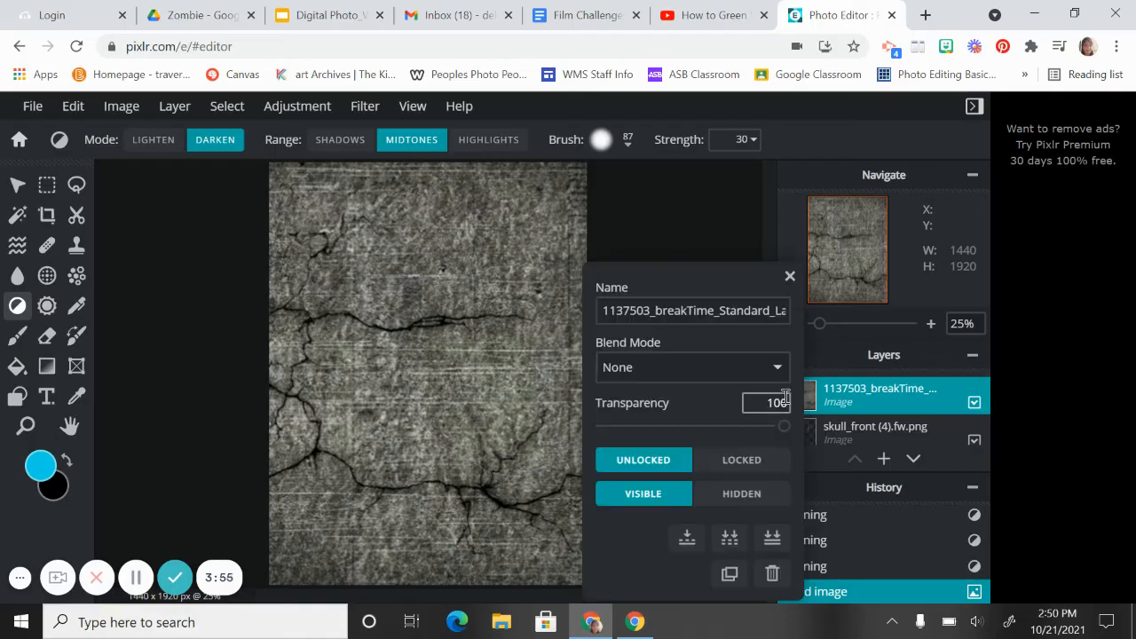
mouse_move(768, 425)
left_mouse_down()
mouse_move(641, 419)
mouse_move(750, 413)
mouse_move(783, 425)
left_mouse_up()
left_click(773, 368)
scroll(750, 344, "down", 1)
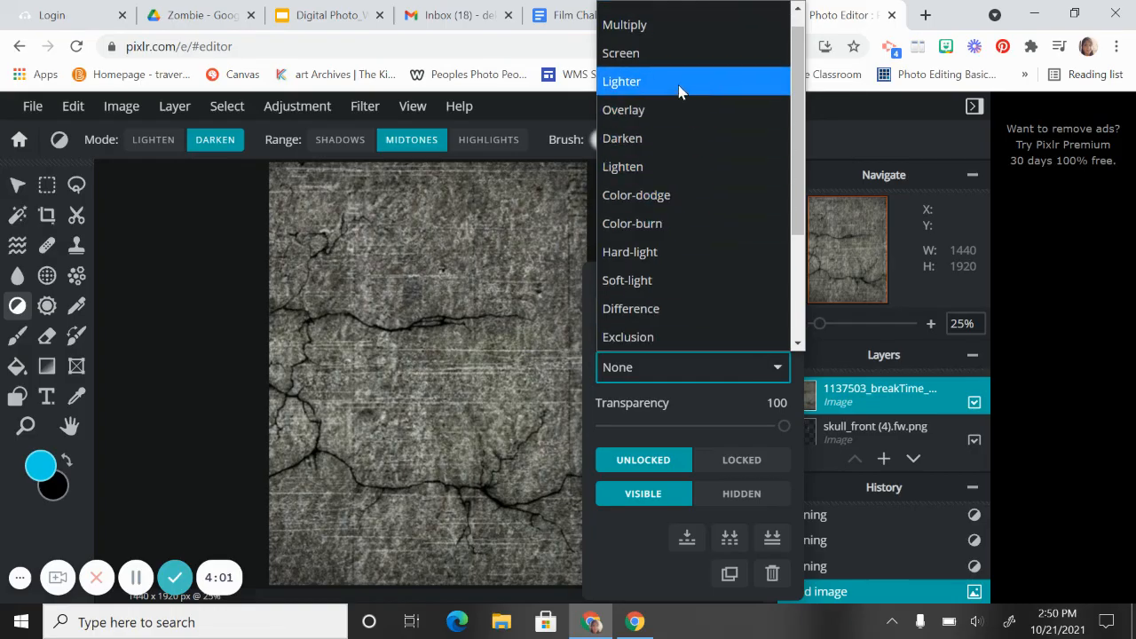
left_click(674, 103)
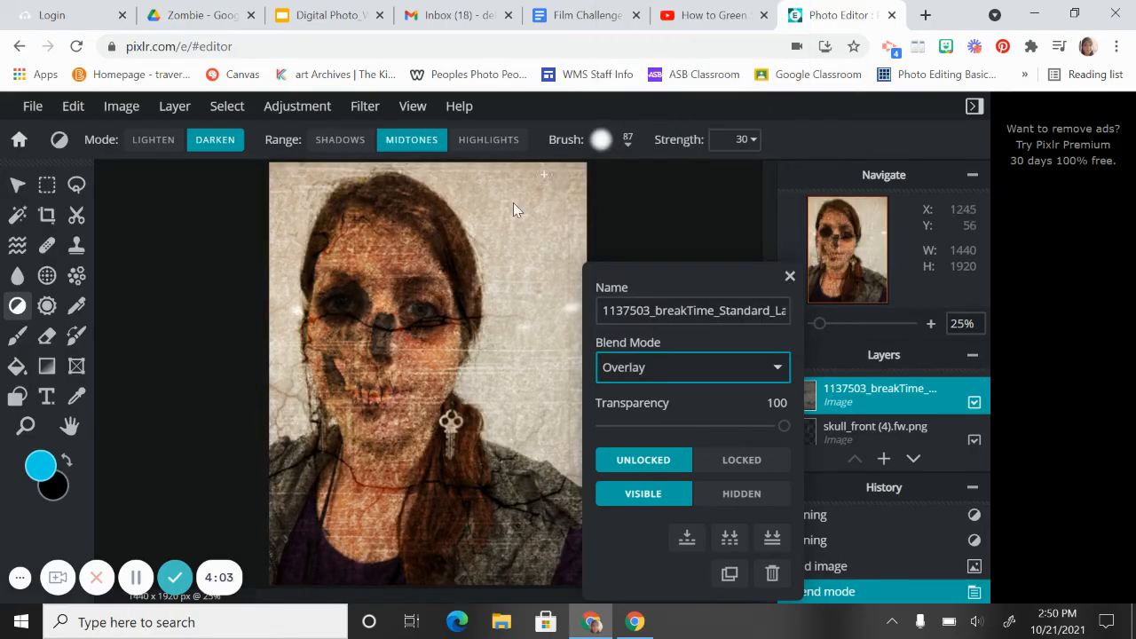
Step: Set the texture layer's blend mode to Lighter and its transparency to 30, and close the layer settings
left_click(683, 373)
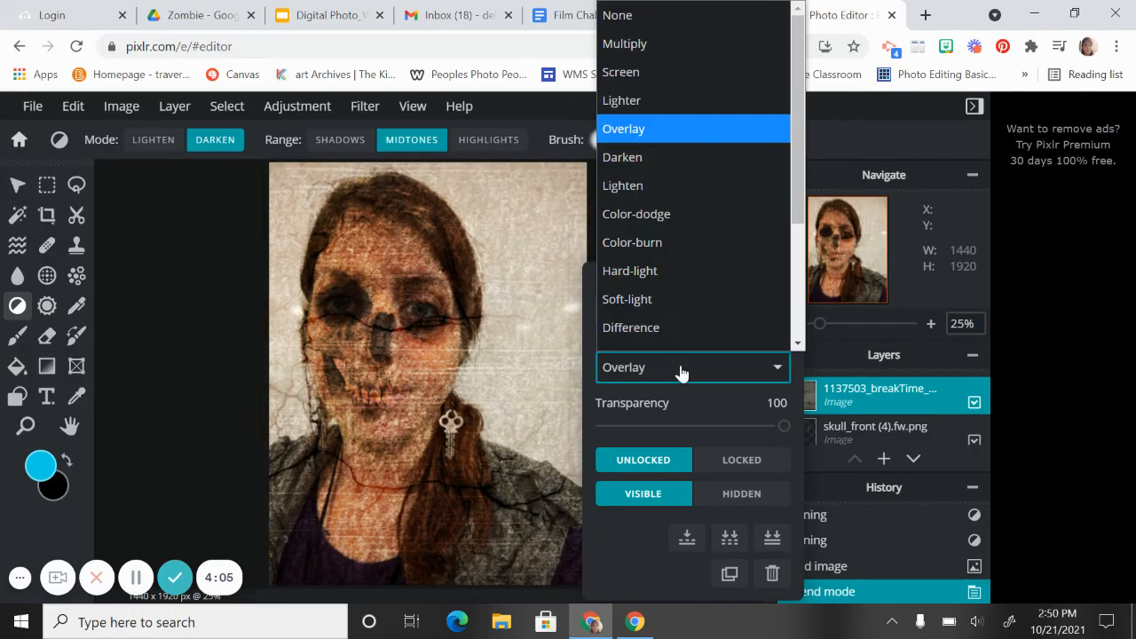
scroll(680, 195, "down", 1)
left_click(632, 82)
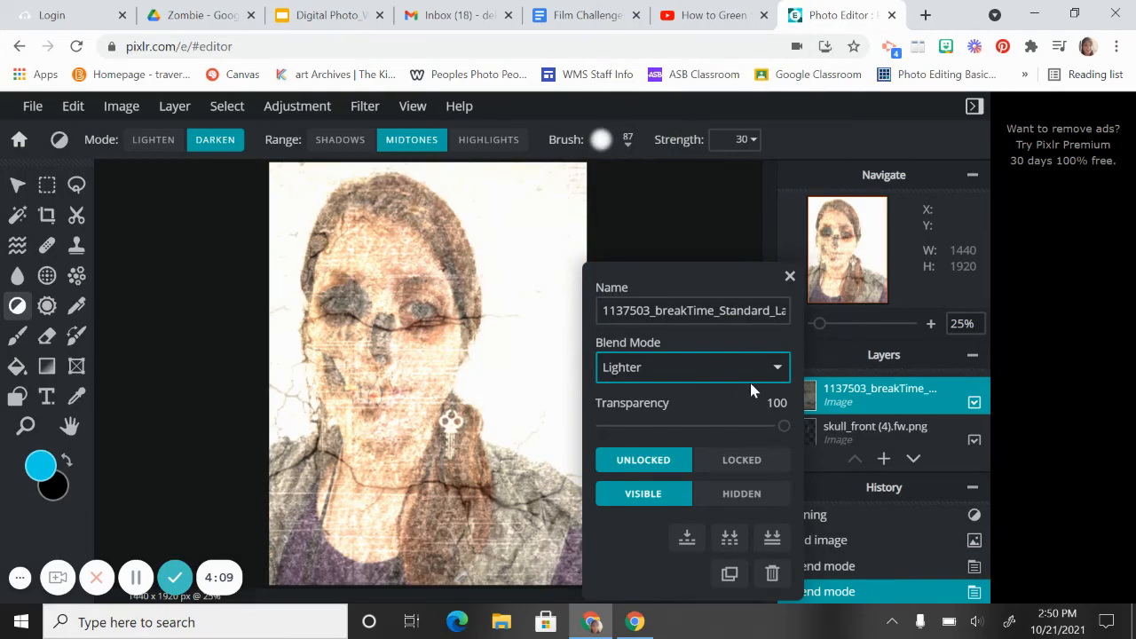
left_click_drag(780, 427, 659, 427)
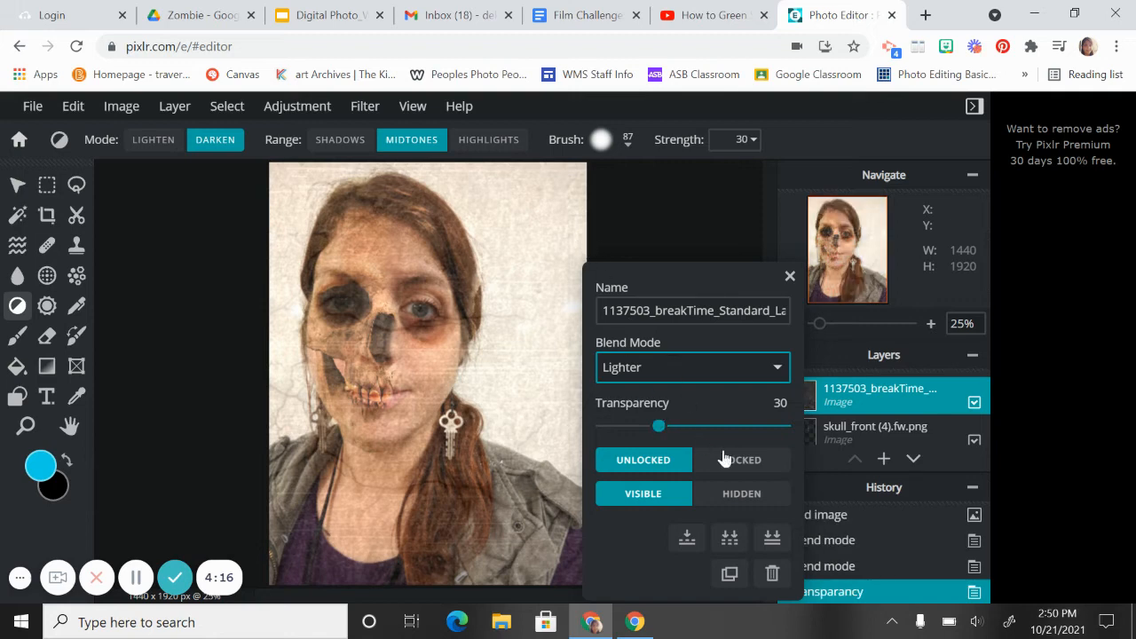
left_click(655, 223)
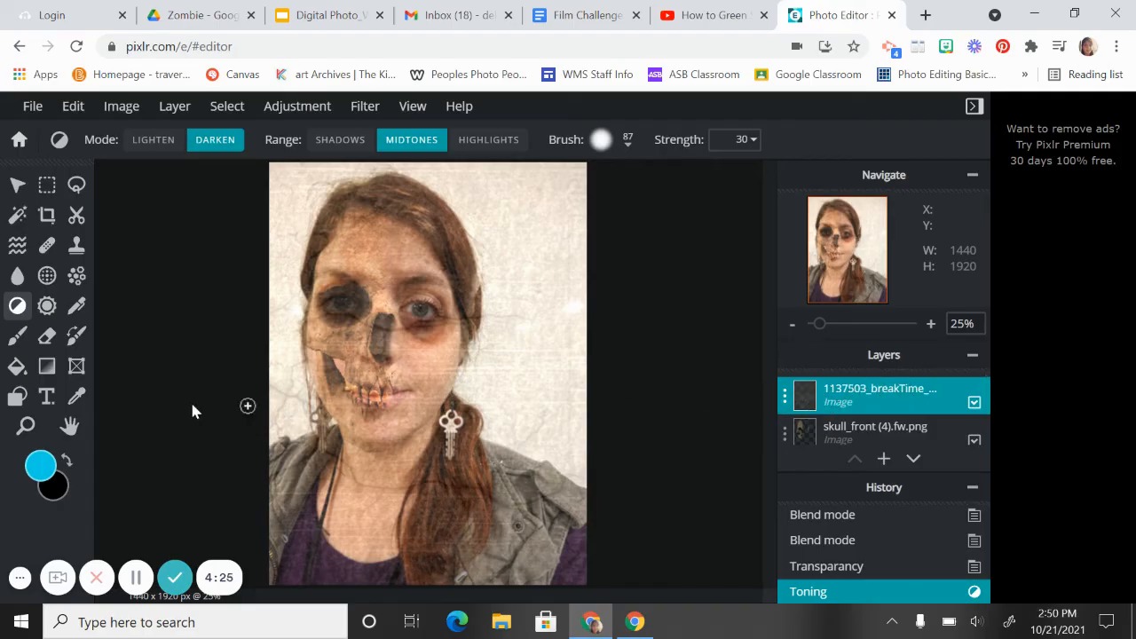
Step: Erase the texture over the backdrop, outer hair, neck and clothing with the soft 270 px Eraser, keeping it on the face, and flatten the image
left_click(47, 335)
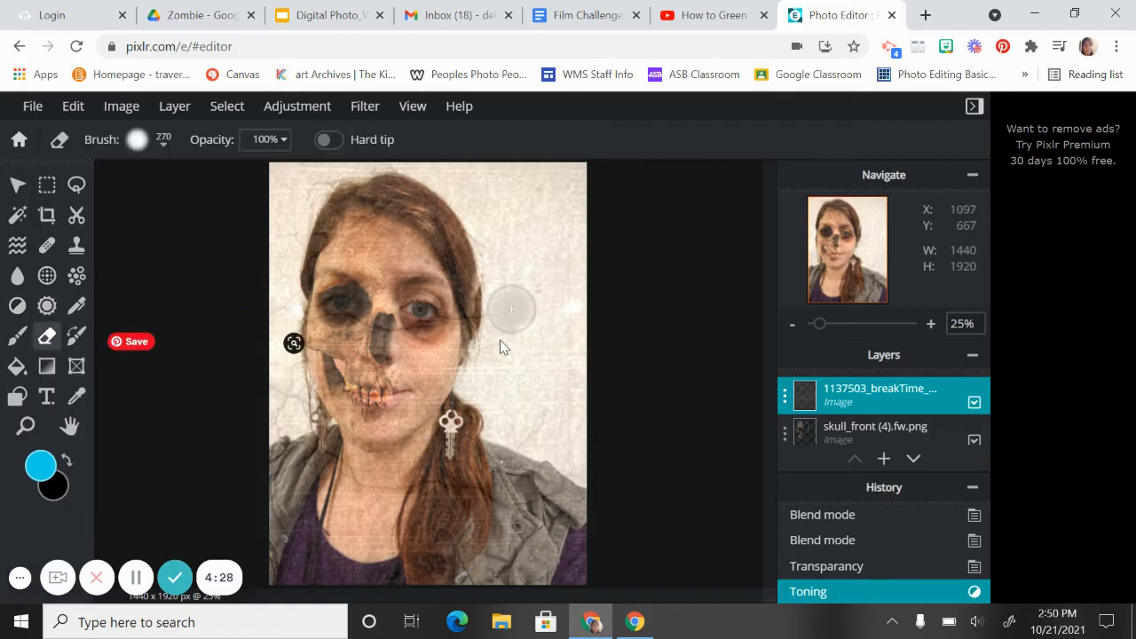
mouse_move(469, 202)
left_mouse_down()
mouse_move(516, 329)
mouse_move(494, 376)
mouse_move(473, 389)
mouse_move(481, 424)
left_mouse_up()
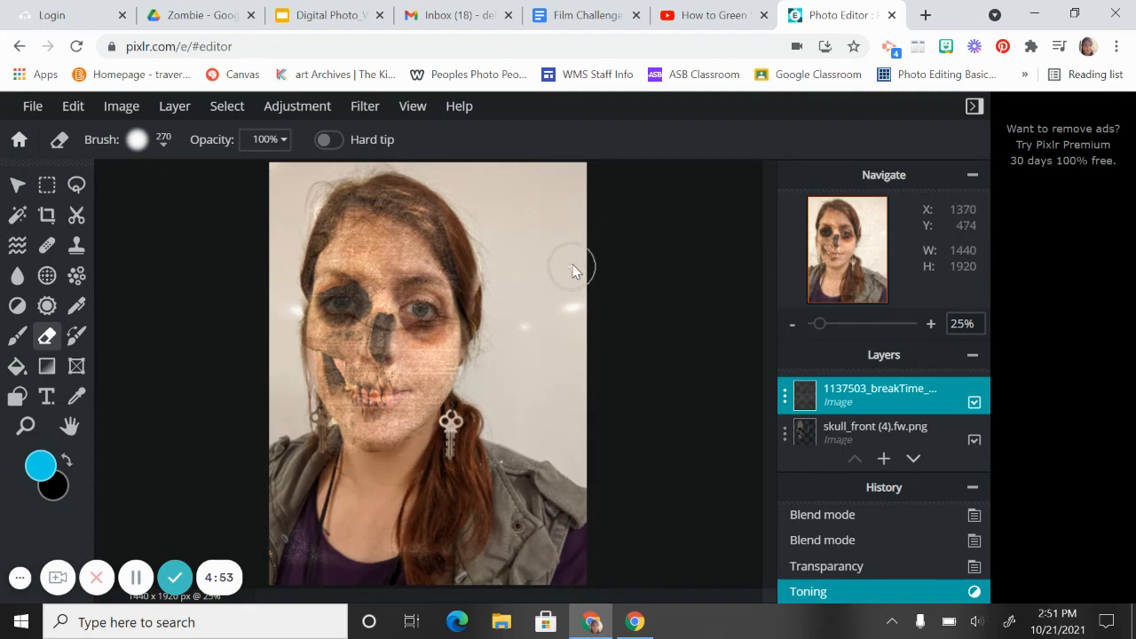
left_click(600, 409)
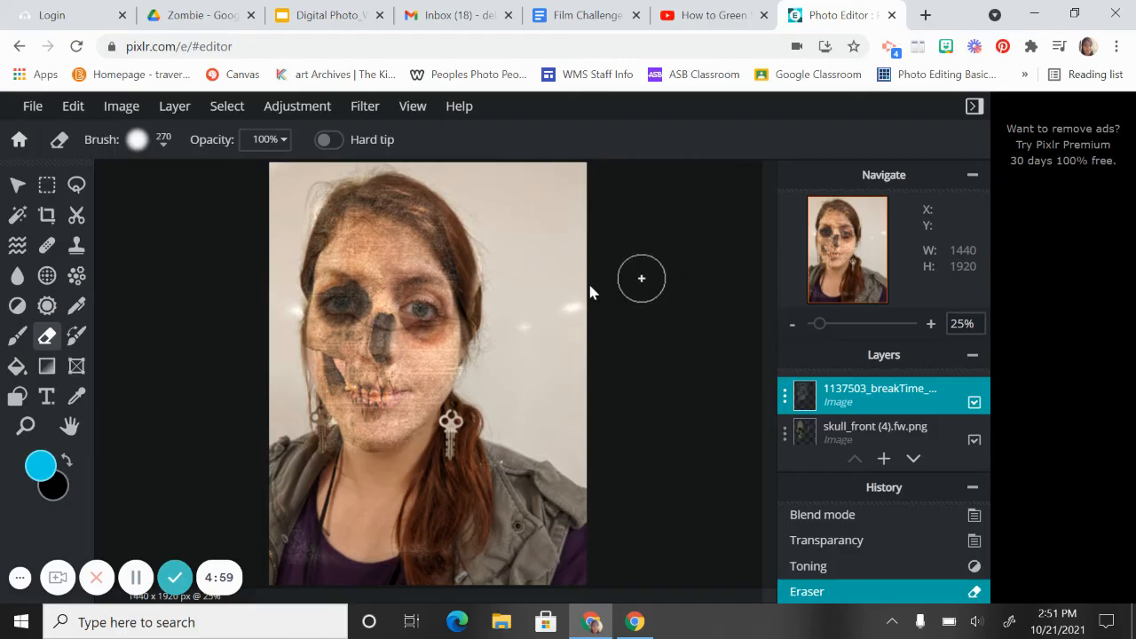
left_click(175, 107)
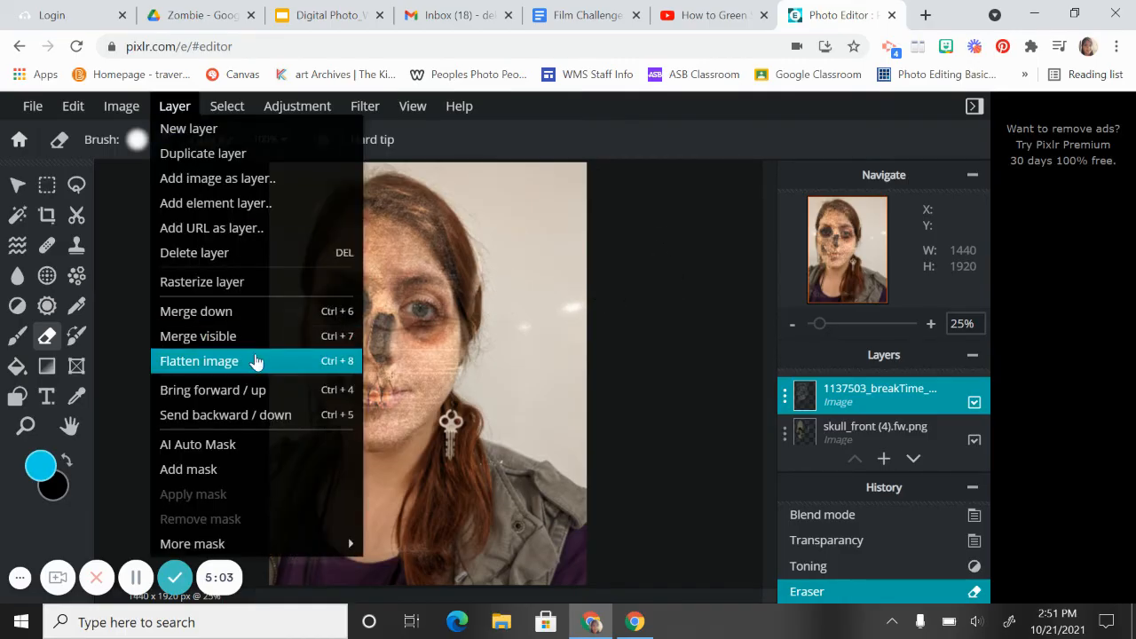
left_click(255, 361)
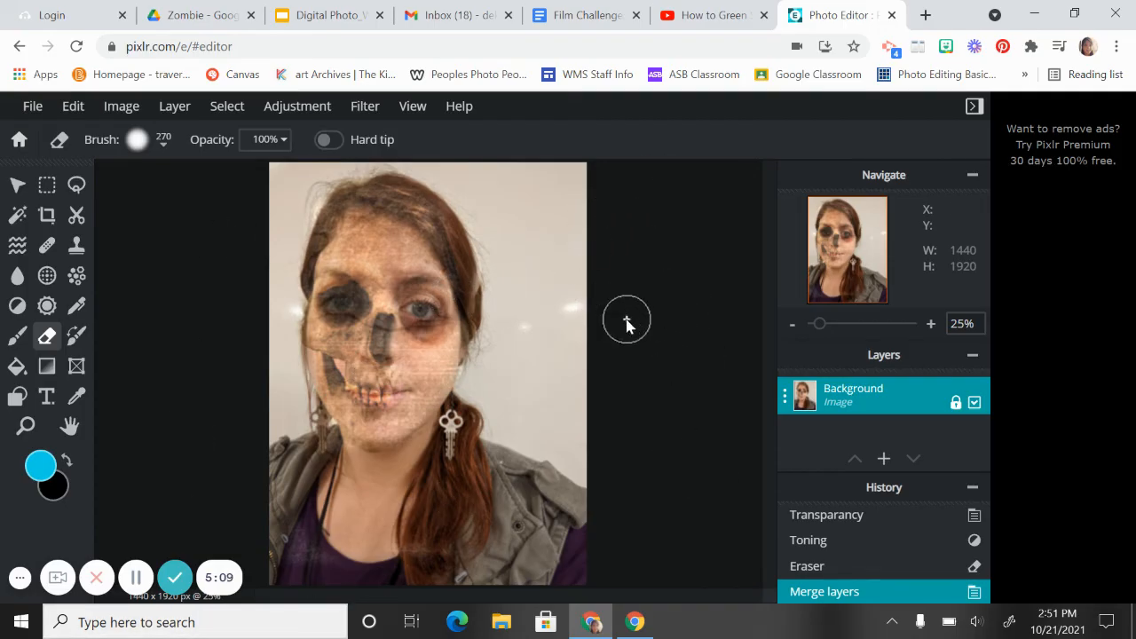
Step: Open Color balance for the flattened image and set the midtones to red -29, green 72 and blue 62
left_click(312, 114)
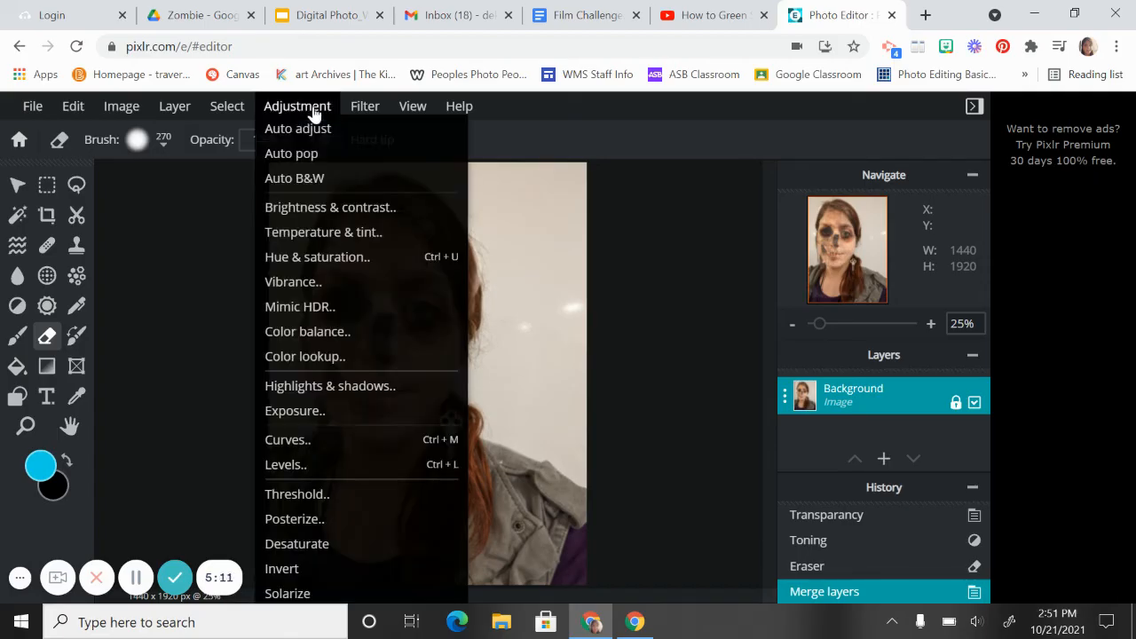
left_click(342, 332)
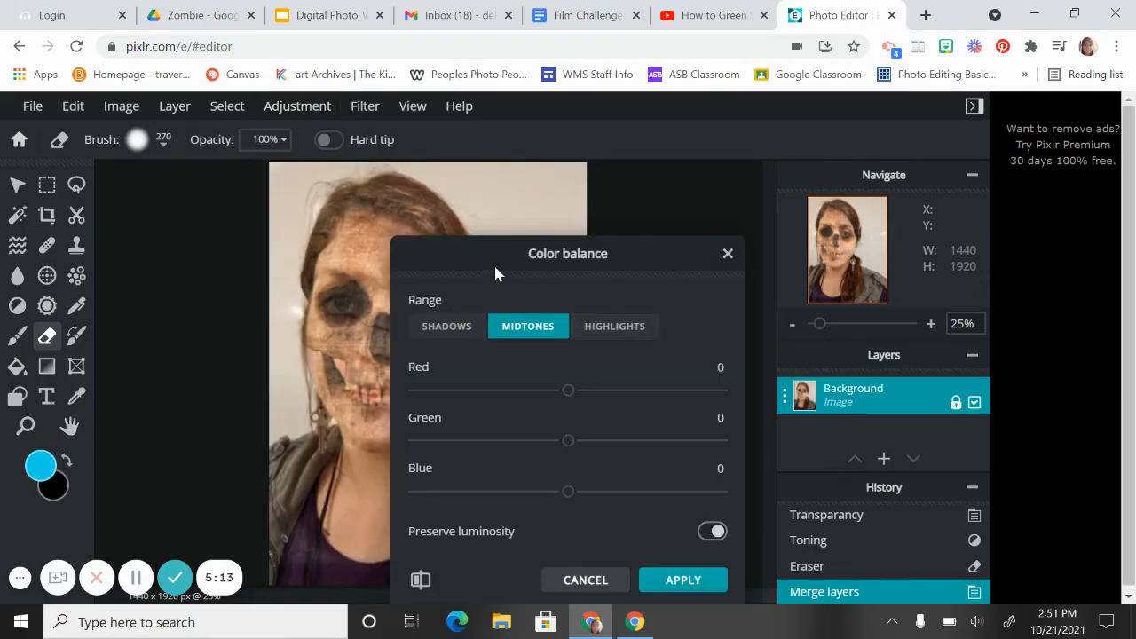
left_click_drag(612, 218, 663, 162)
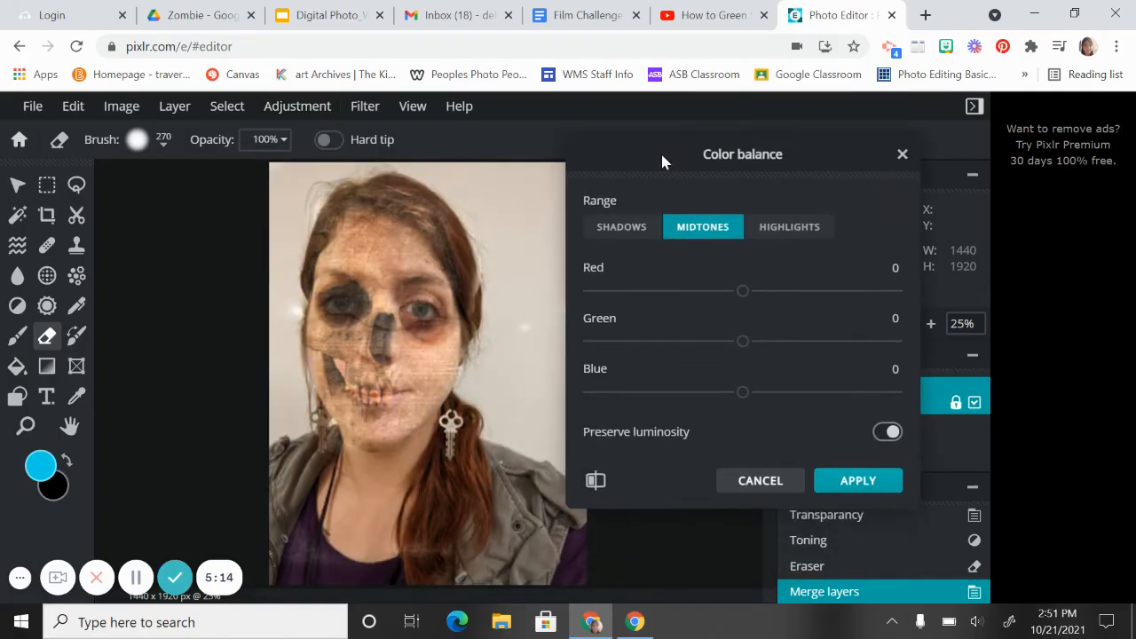
left_click(619, 231)
left_click(680, 228)
left_click(776, 232)
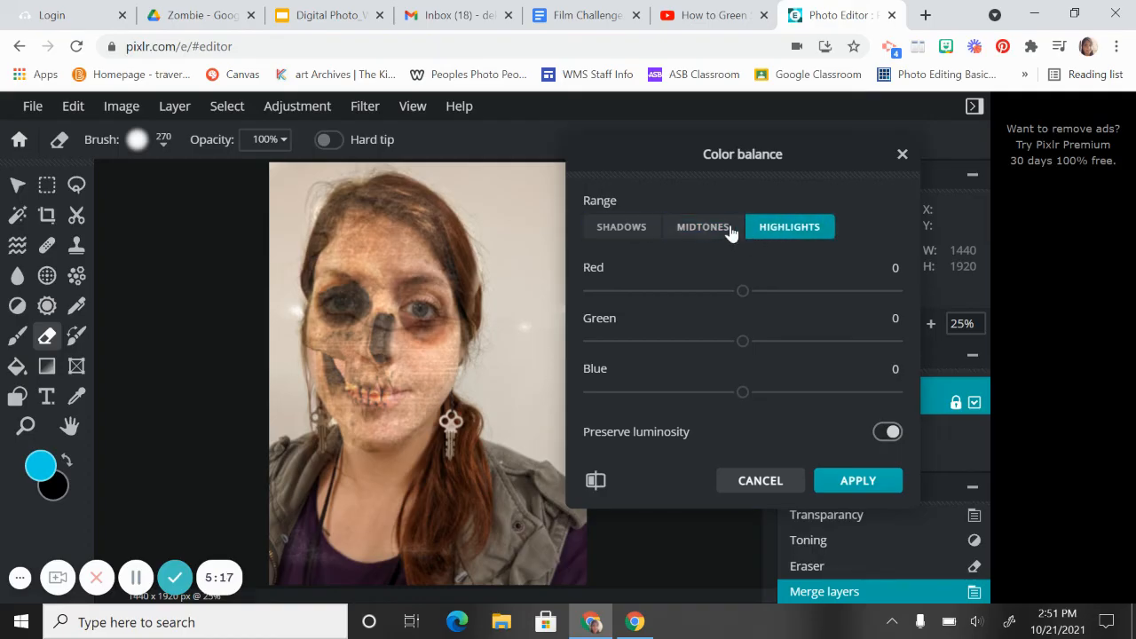
left_click(730, 231)
left_click_drag(742, 343, 855, 346)
left_click_drag(748, 398, 840, 393)
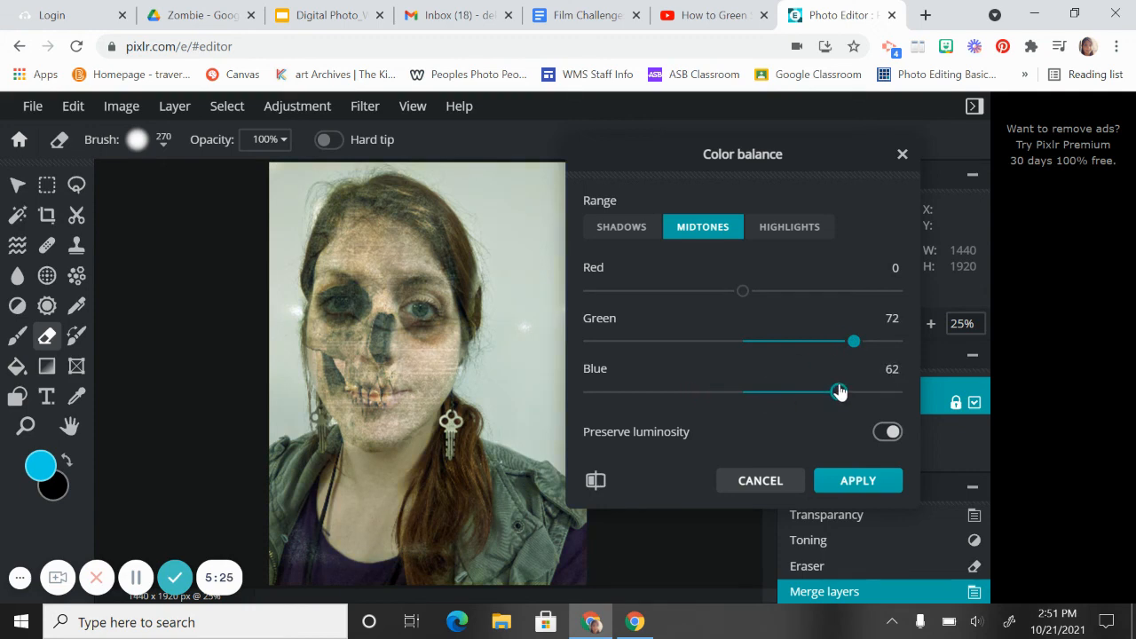
left_click_drag(735, 299, 730, 297)
left_click_drag(645, 305, 700, 297)
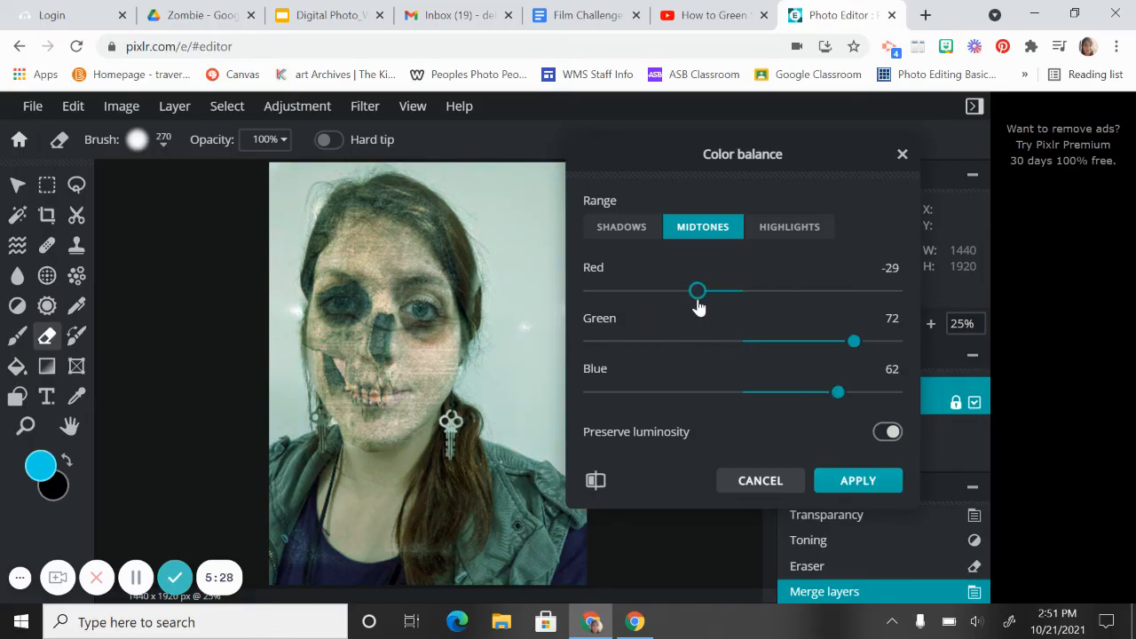
Step: Set the shadows color balance to green 59 and blue -44, and adjust the shadows' red
left_click(622, 232)
left_click_drag(744, 341, 833, 342)
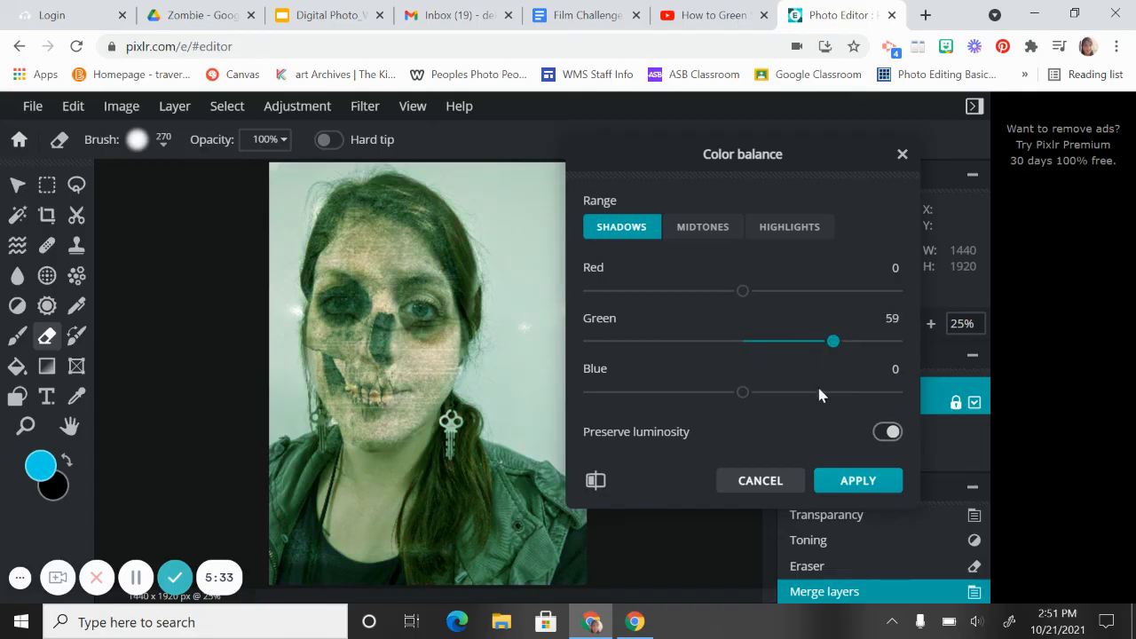
left_click_drag(740, 396, 675, 394)
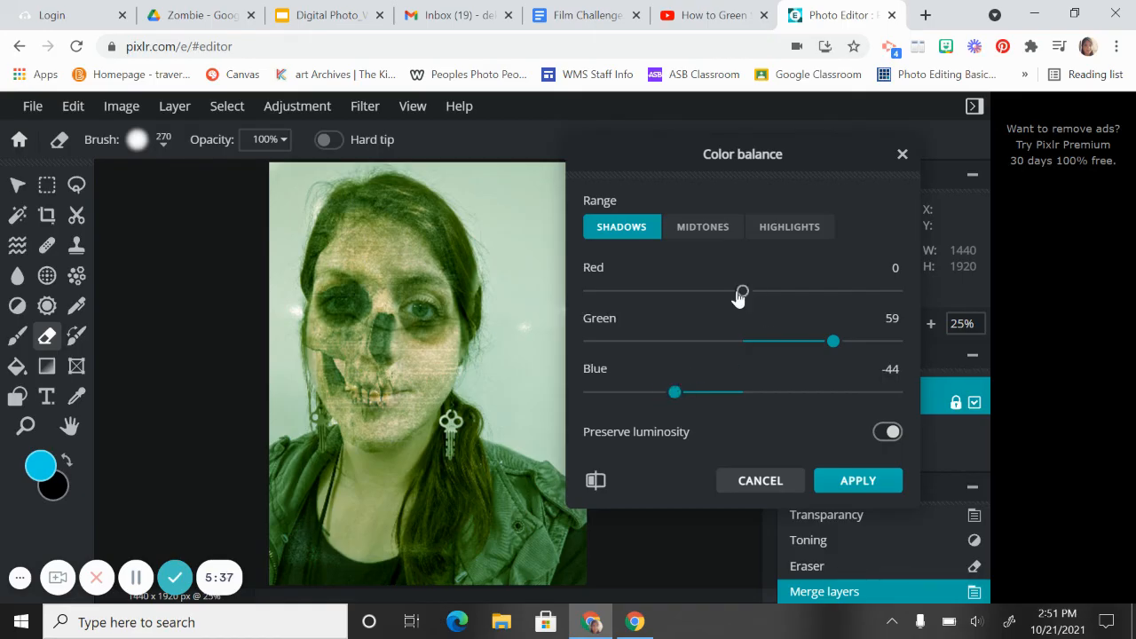
left_click_drag(739, 298, 817, 289)
Step: Set the highlights color balance to red 70 and green 37, raise the blue slightly, and apply the adjustment
left_click(793, 229)
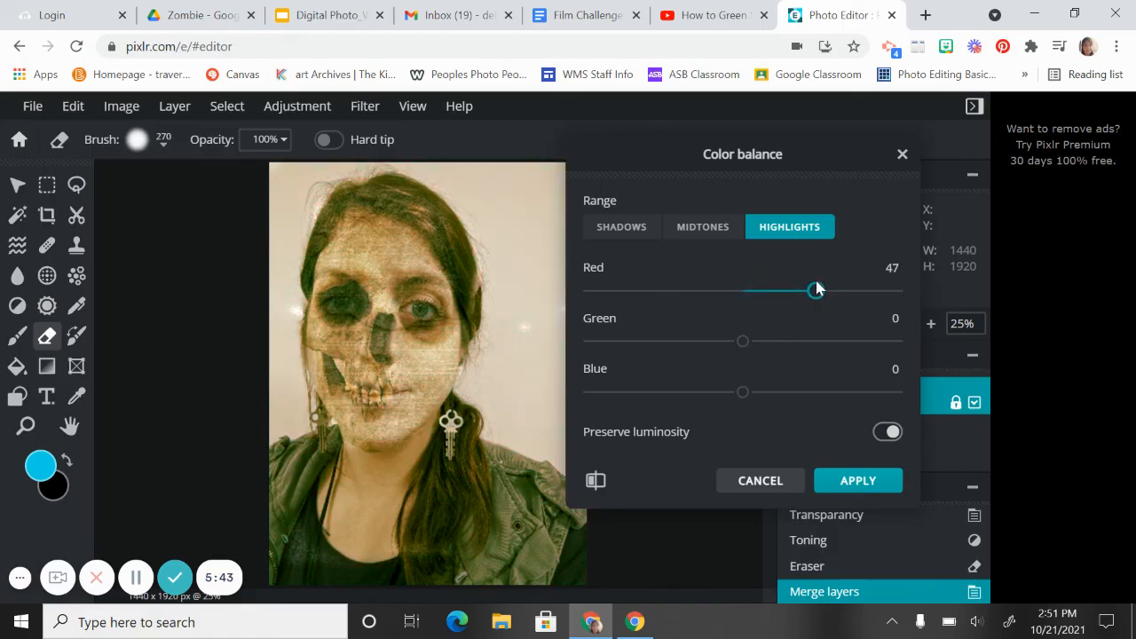
left_click_drag(746, 341, 802, 339)
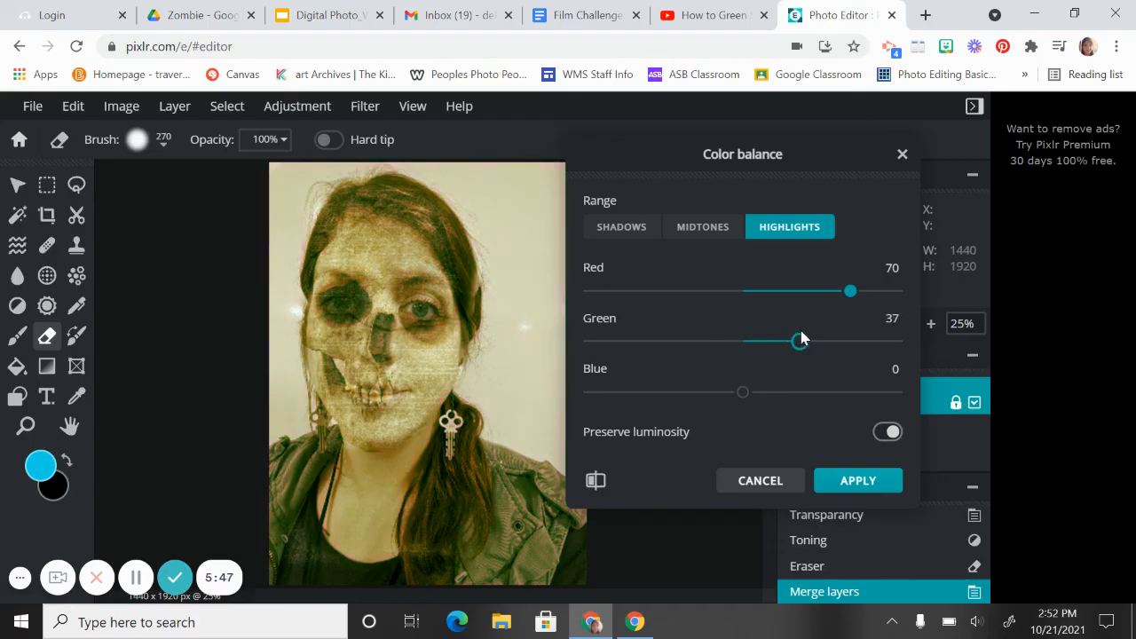
left_click_drag(743, 391, 771, 393)
left_click(828, 481)
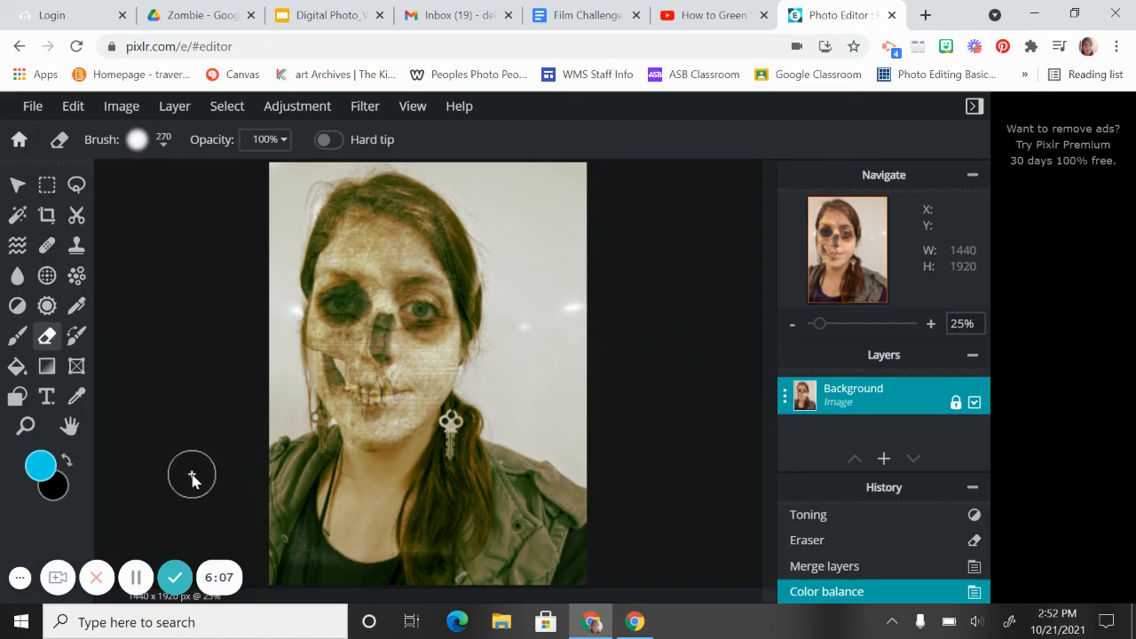
Step: Download the image as a high-quality JPG, naming the file with the author's surname followed by Zombie2
left_click(32, 105)
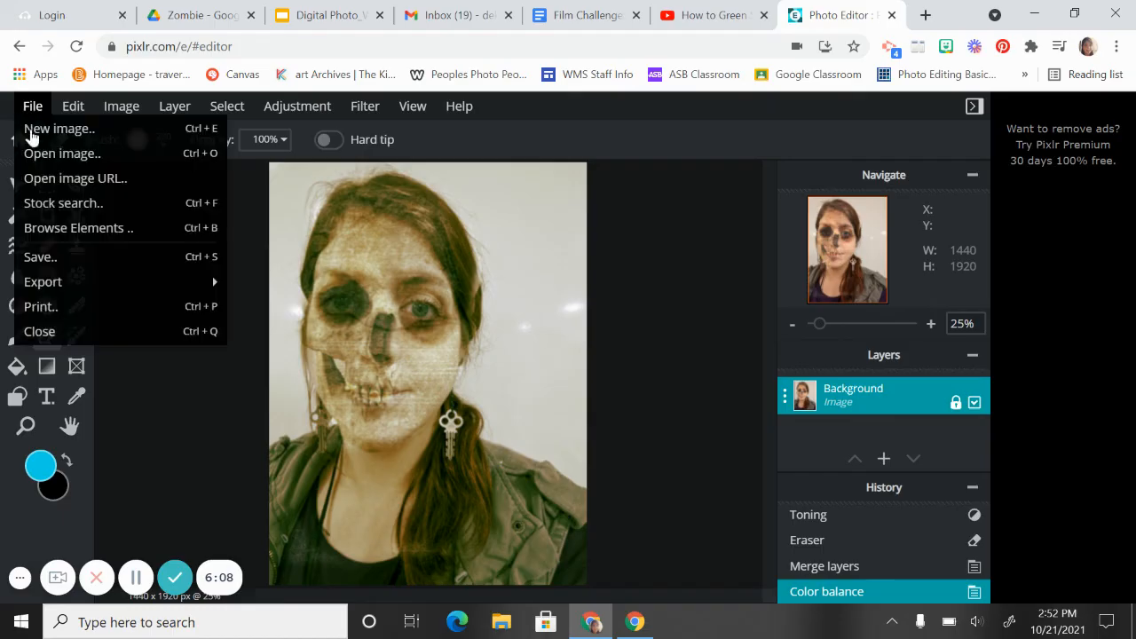
left_click(92, 259)
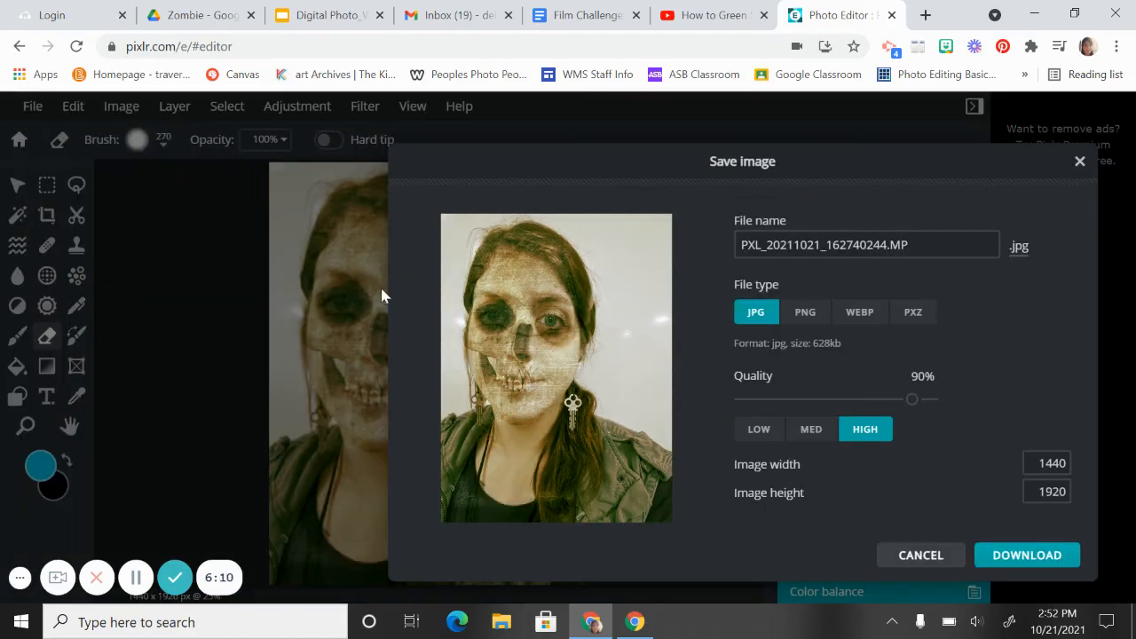
triple_click(892, 250)
type("DeKet")
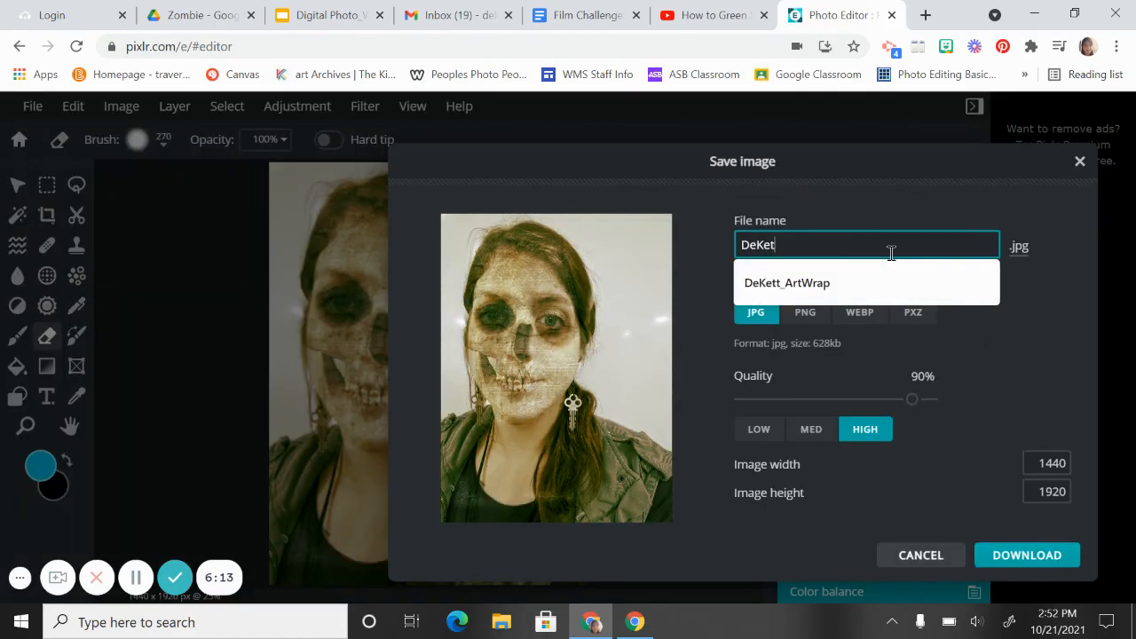
type("tZombie2")
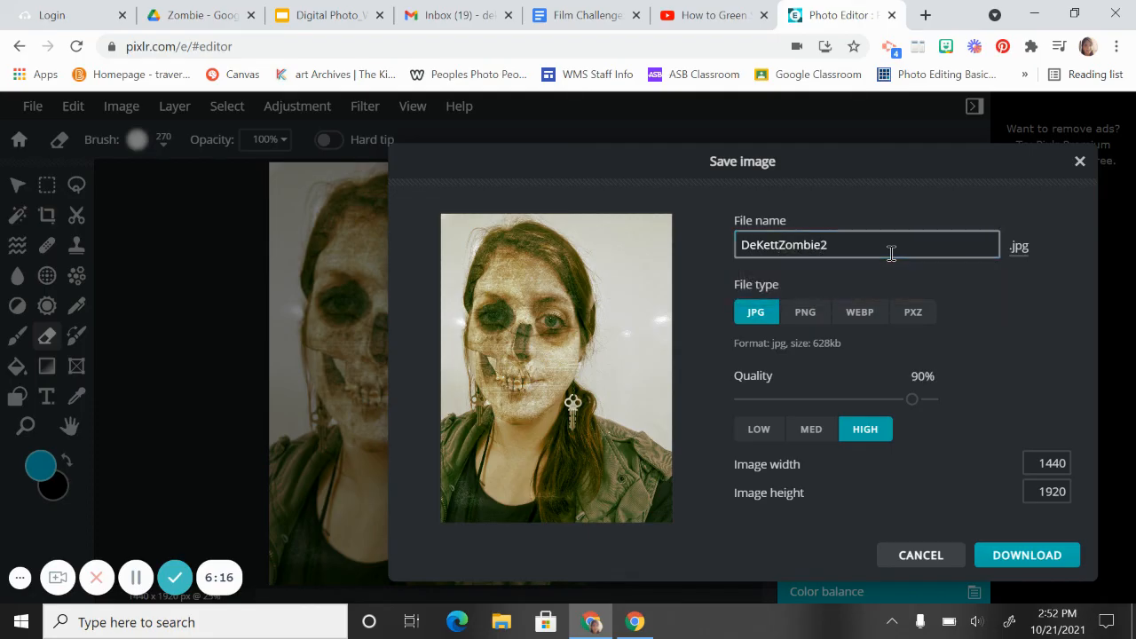
key("Return")
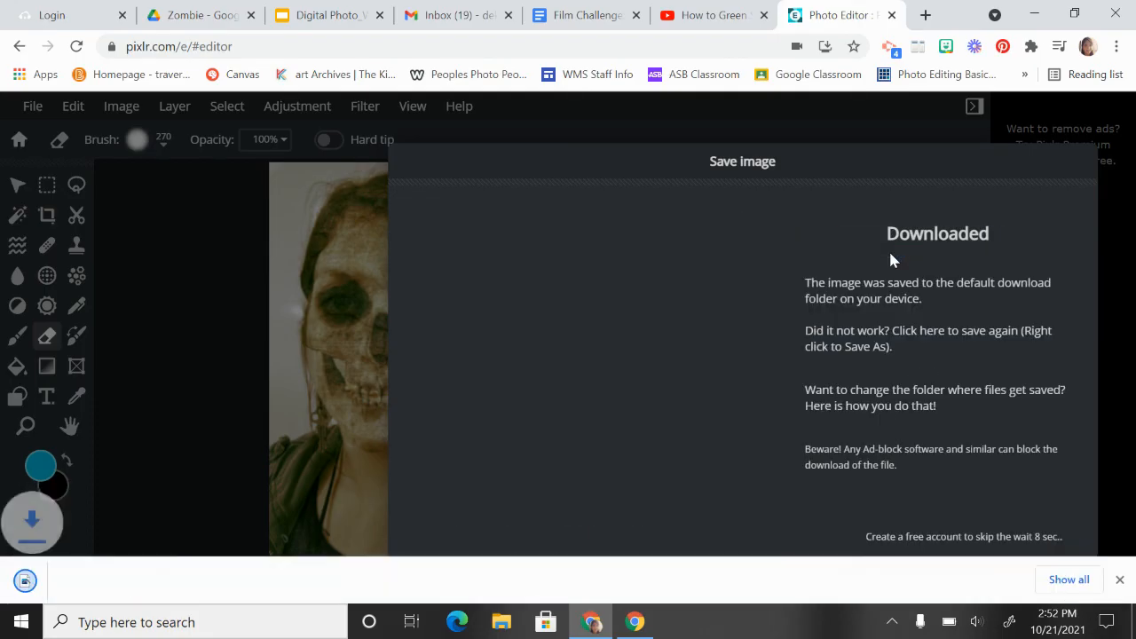